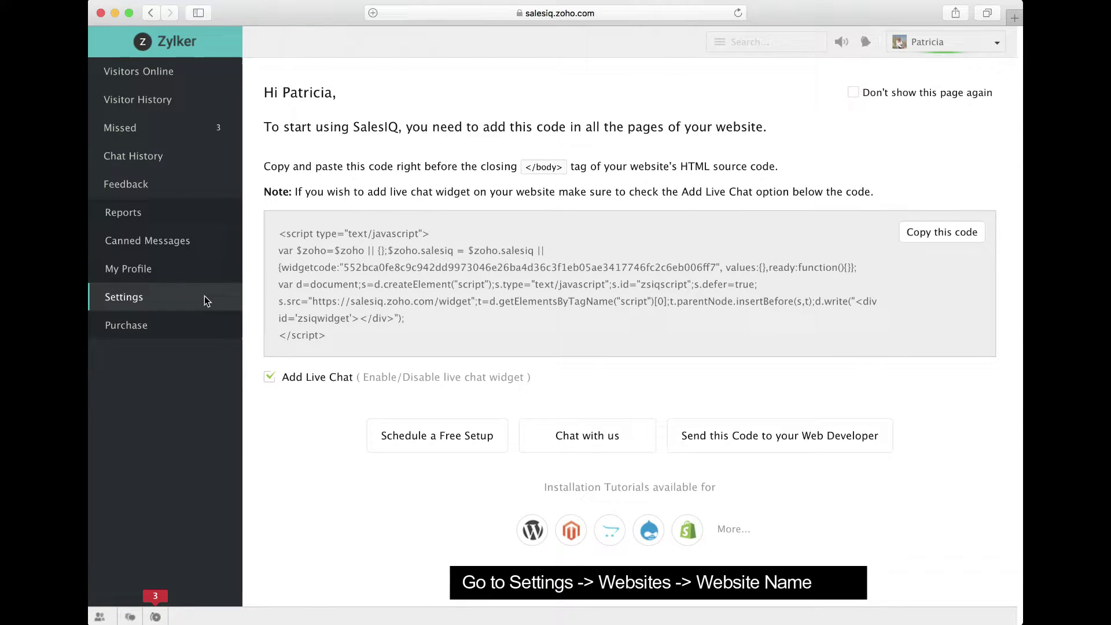
Copy the zylkerfurniture website's Live Chat Widget code from Settings > Websites
left_click(678, 113)
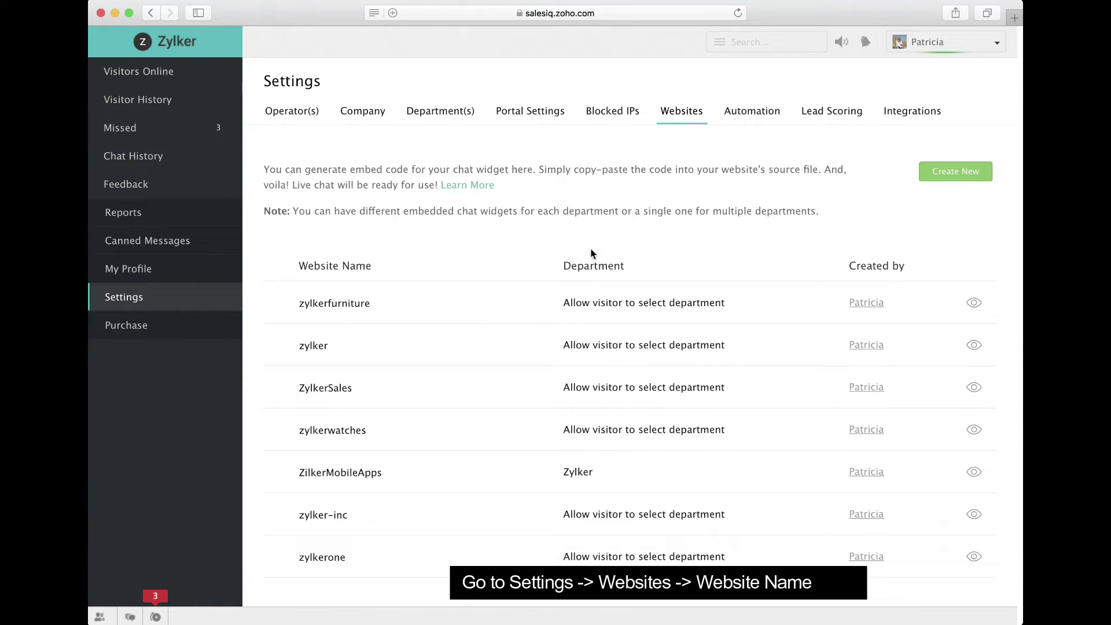
left_click(583, 302)
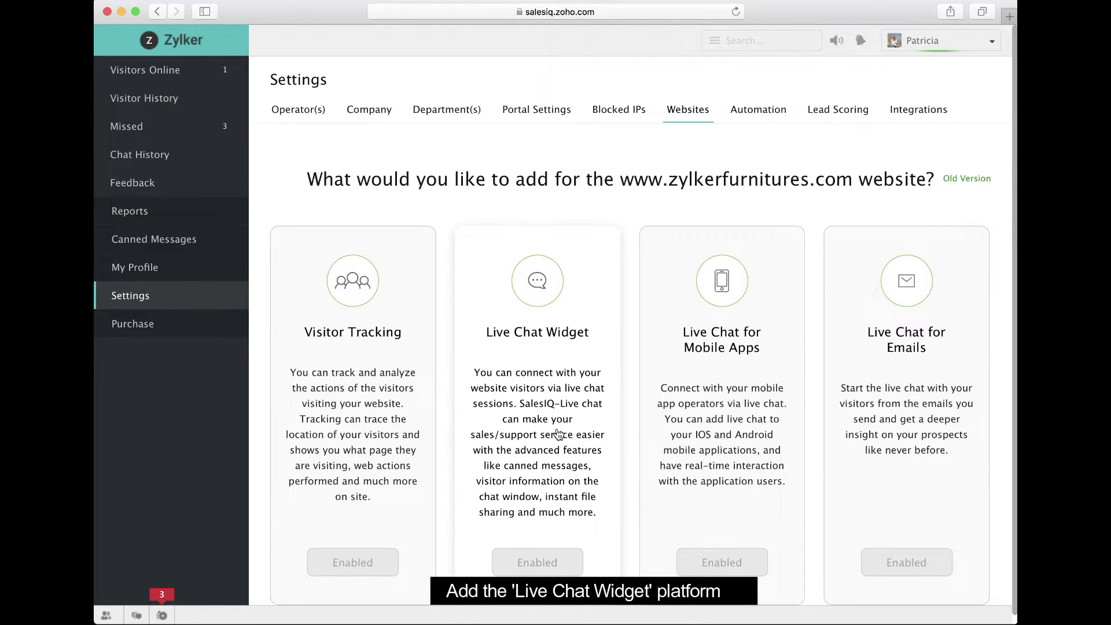
left_click(557, 433)
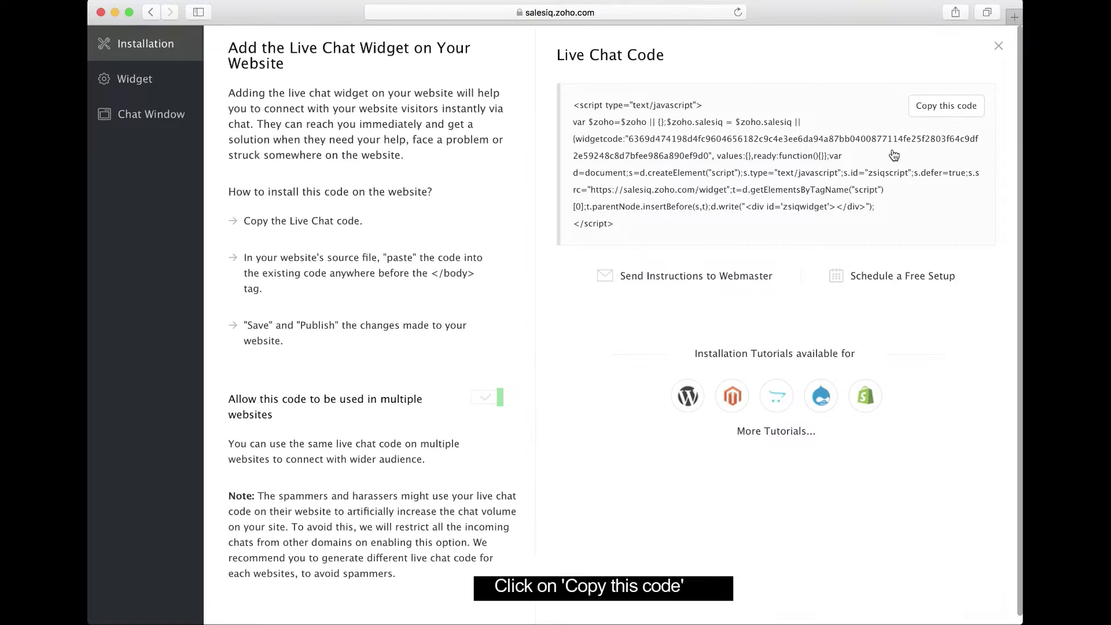
left_click(932, 110)
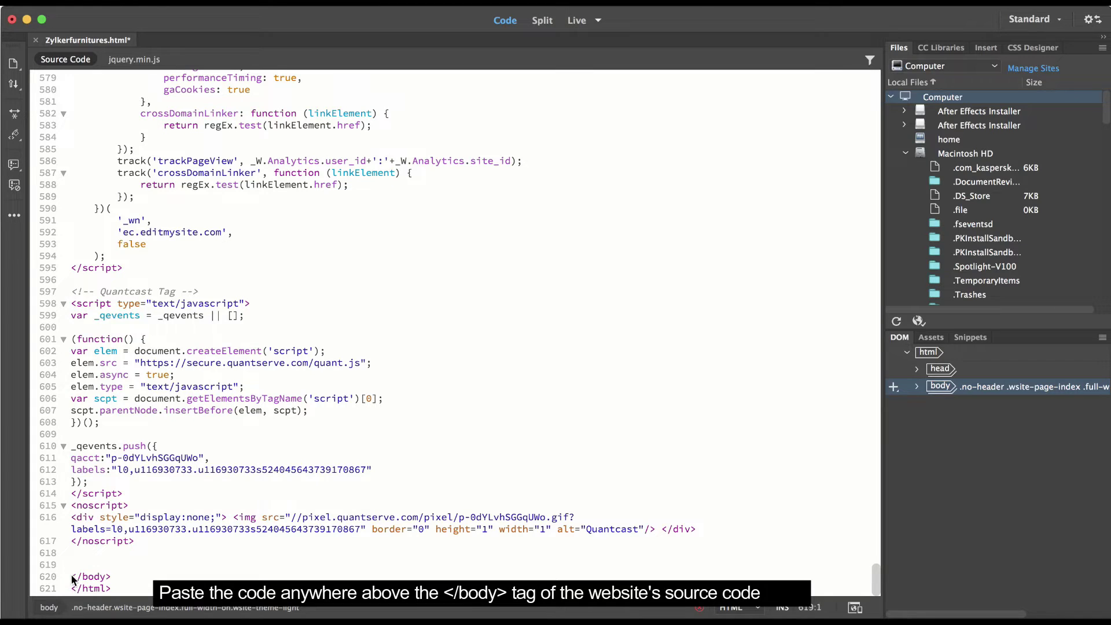
Paste the SalesIQ chat script on line 619, just above </body> in Zylkerfurnitures.html
left_click_drag(71, 577, 105, 576)
left_click(74, 564)
key("super+v")
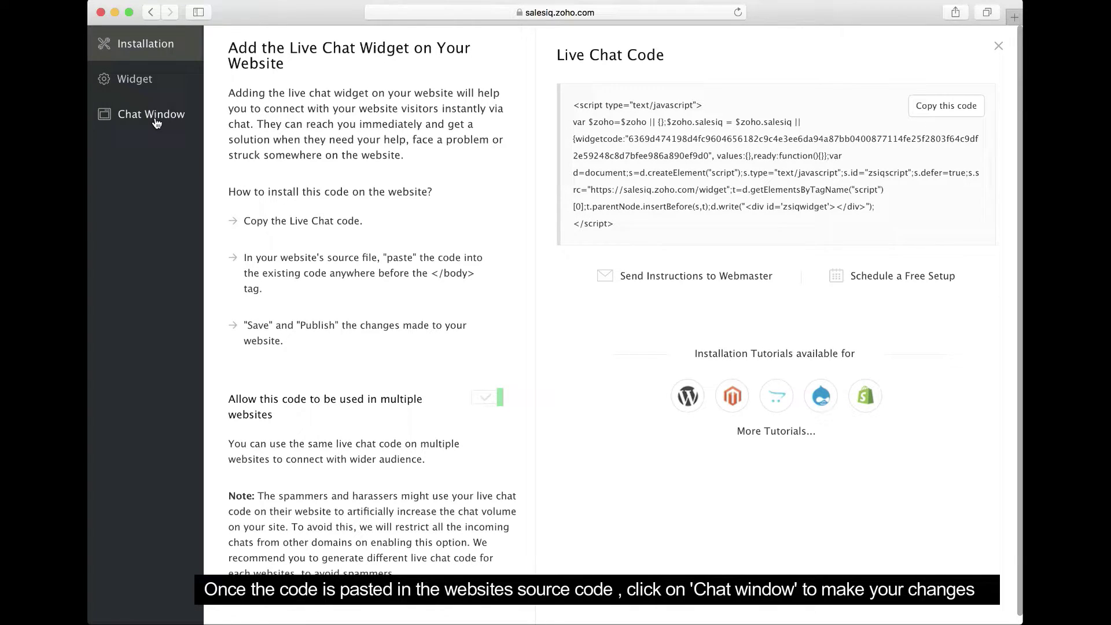
Choose the Ribbon chat window template and make it blue
left_click(157, 123)
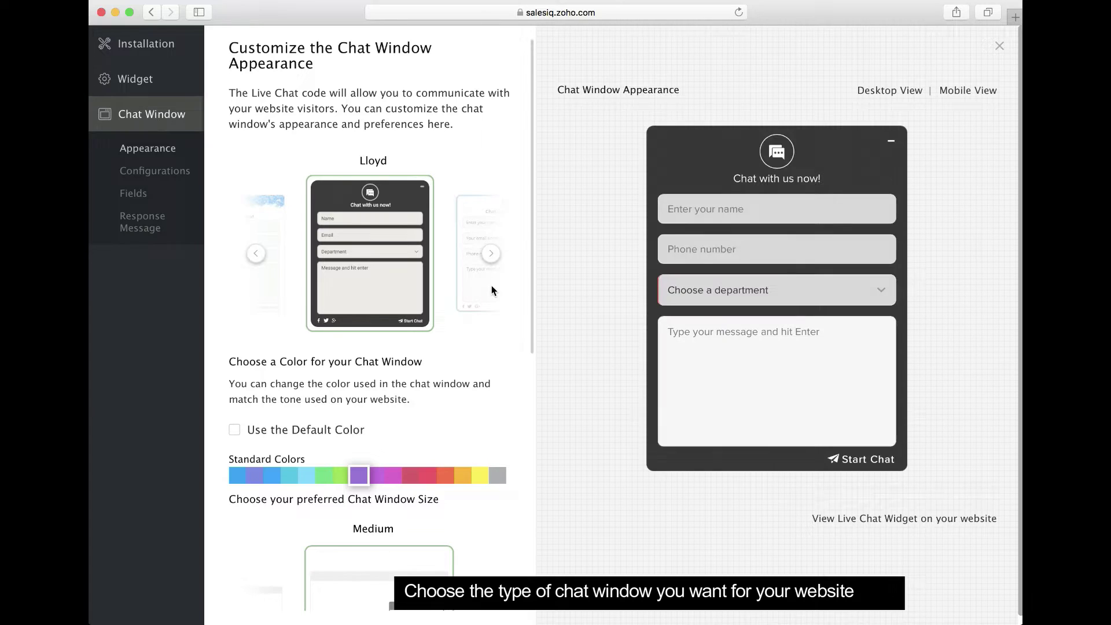
left_click(491, 257)
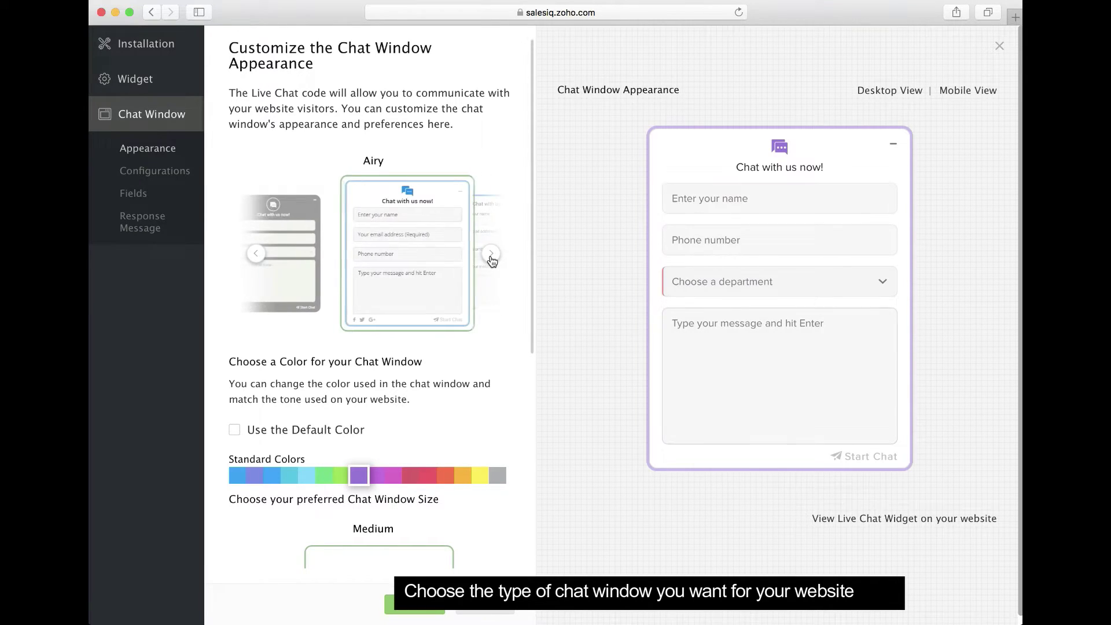
left_click(491, 255)
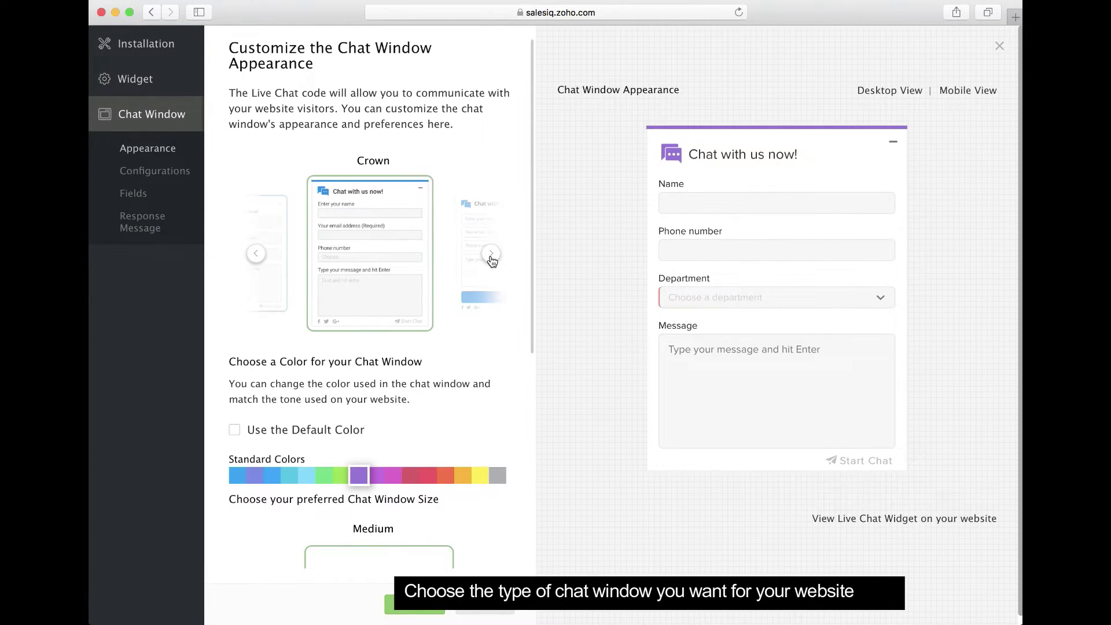
left_click(491, 255)
left_click(492, 258)
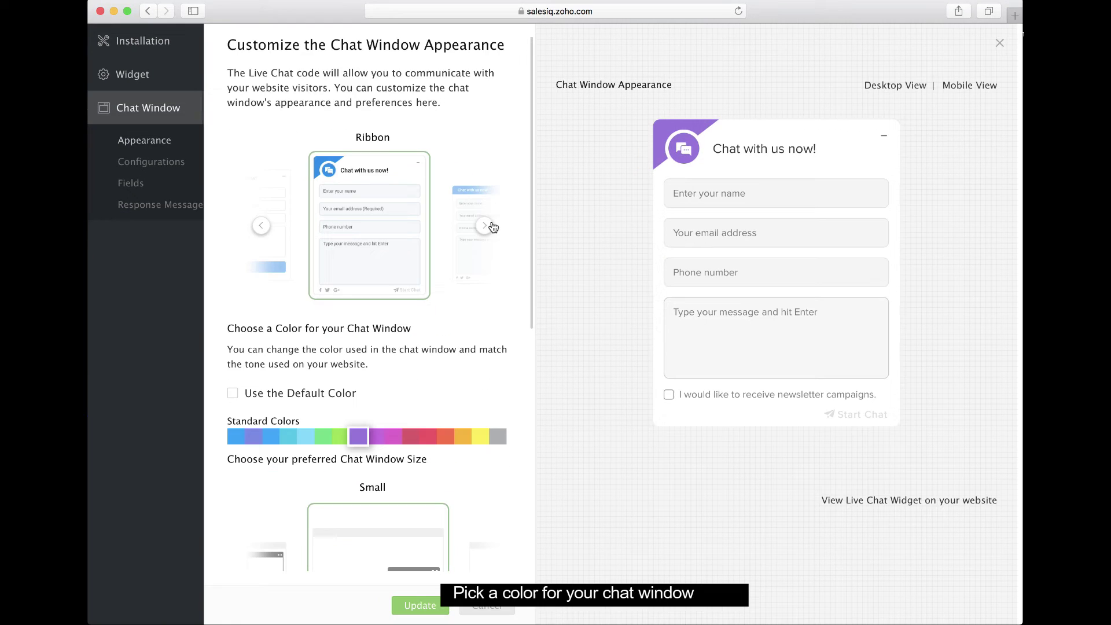
left_click(236, 437)
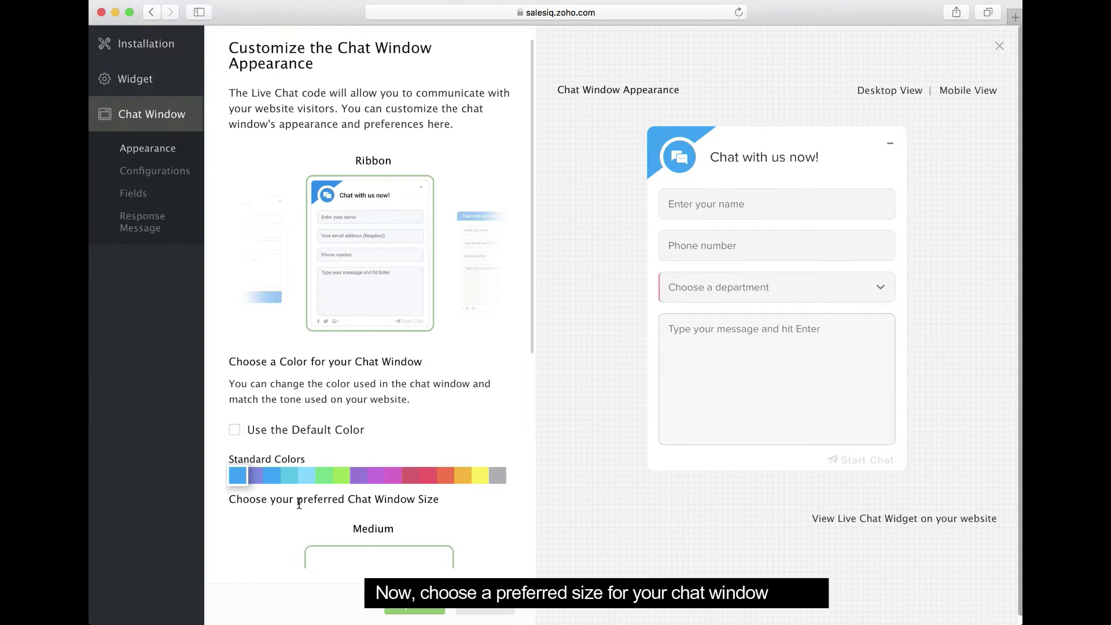
Set the chat window size to Small
scroll(406, 445, "down", 5)
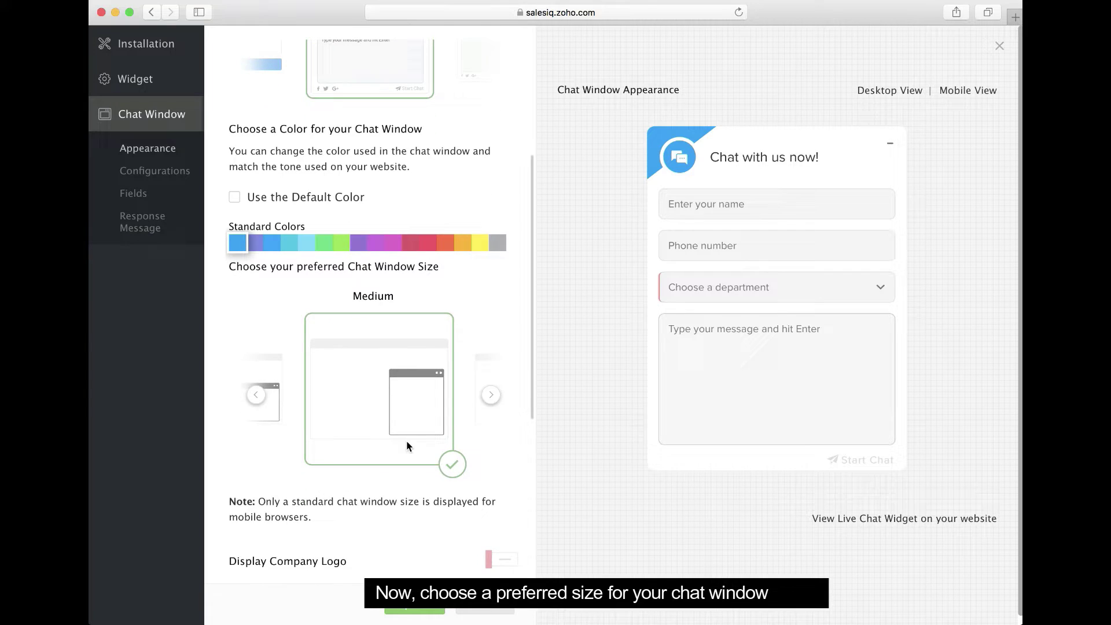
left_click(493, 397)
left_click(494, 397)
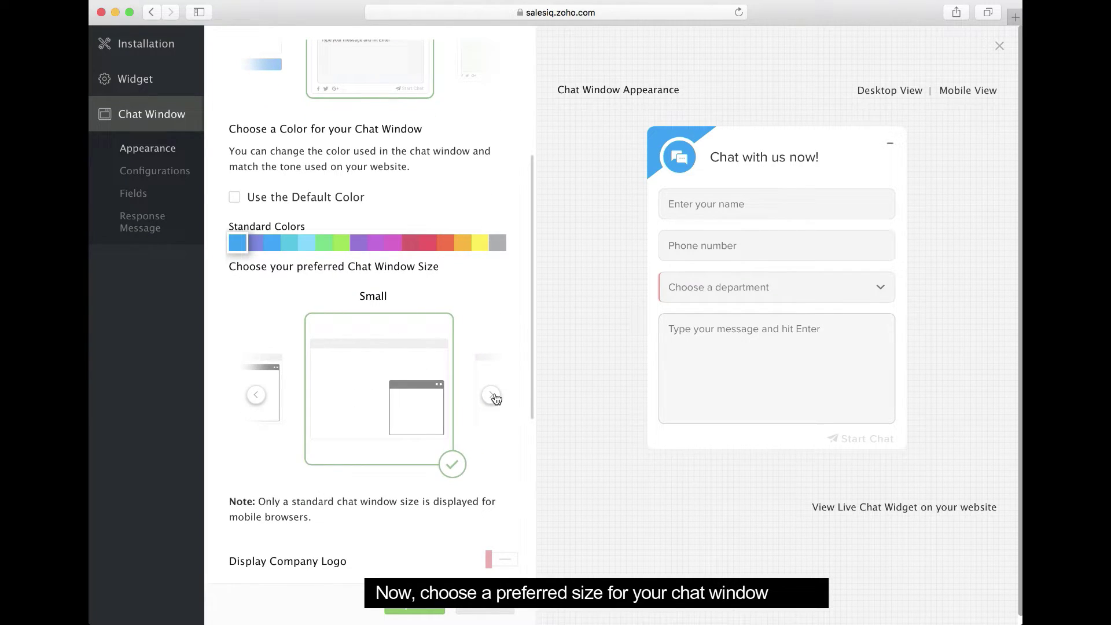
scroll(443, 527, "down", 4)
Enable the company logo, operator profile picture on connecting and custom CSS, and save
left_click(513, 347)
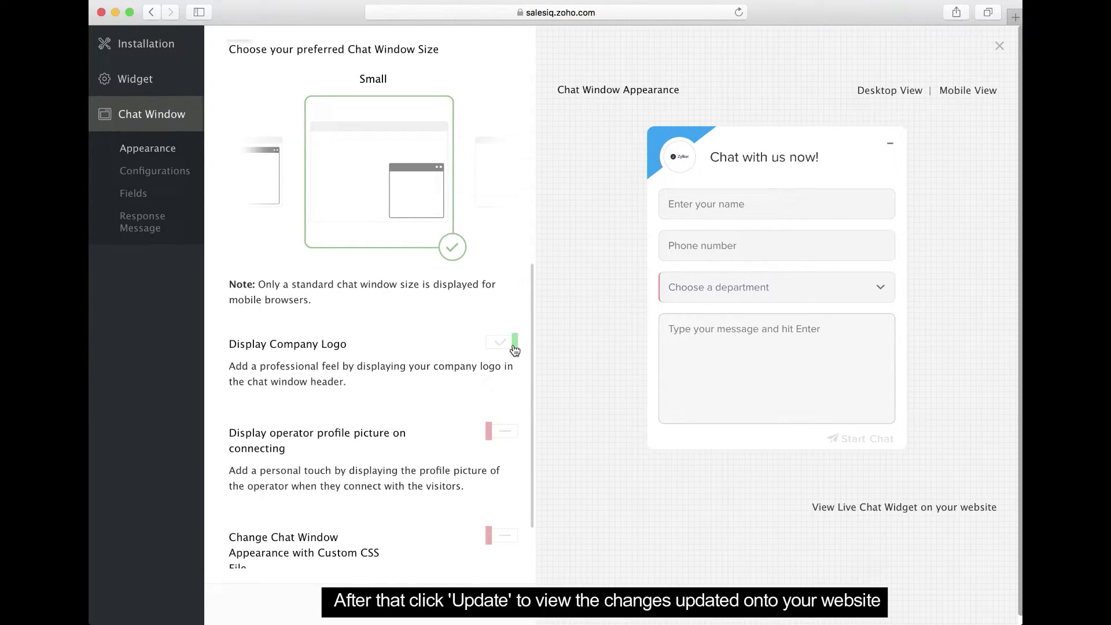
left_click(431, 618)
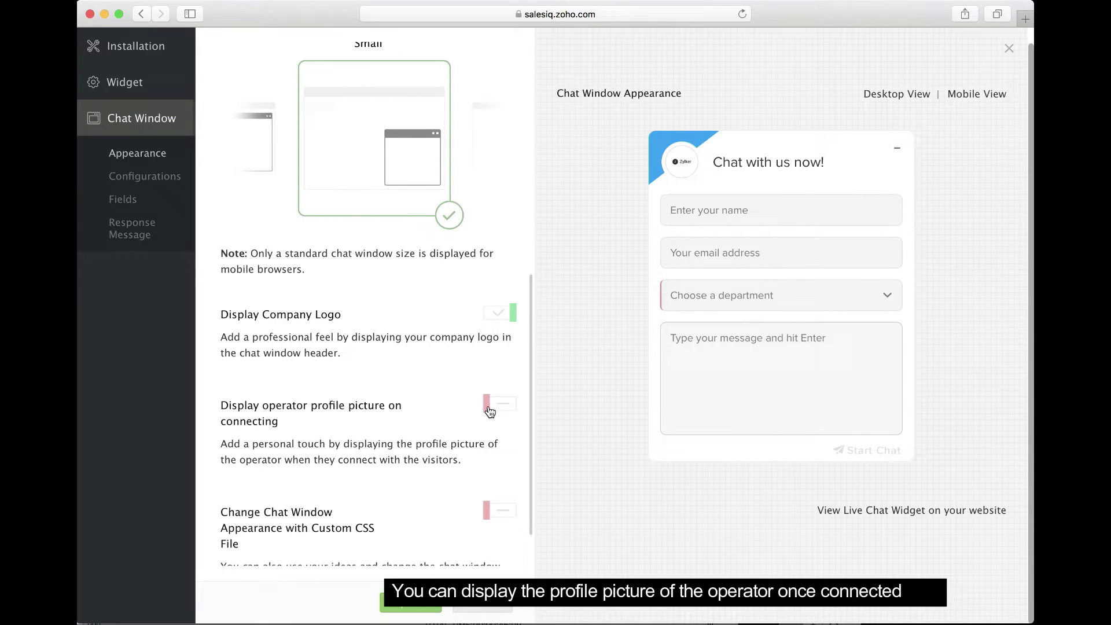
left_click(490, 411)
scroll(489, 457, "down", 3)
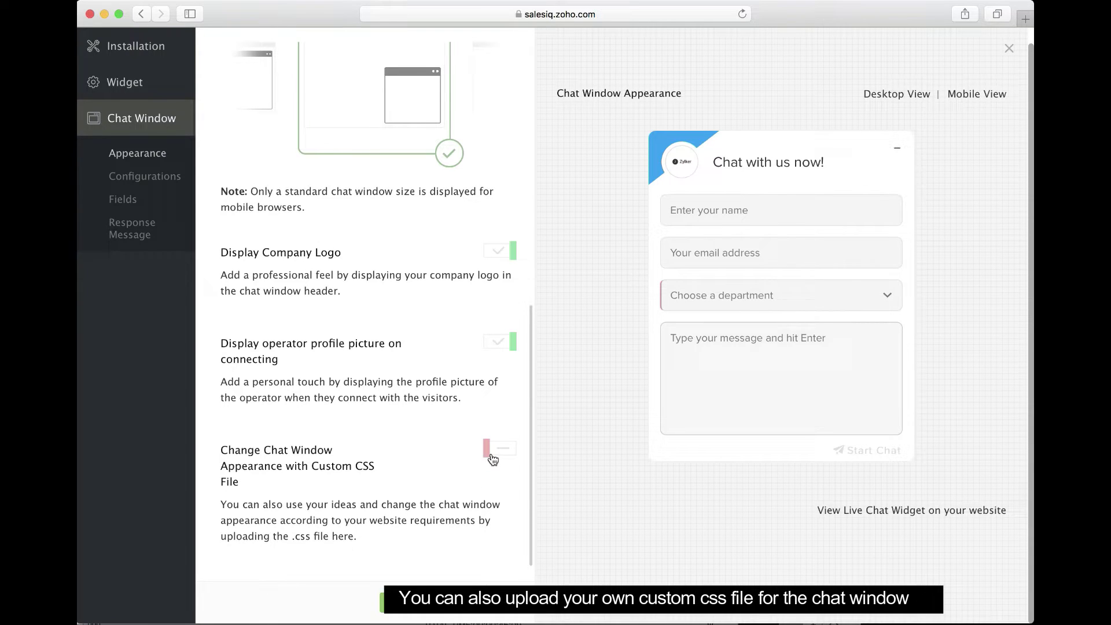
left_click(492, 457)
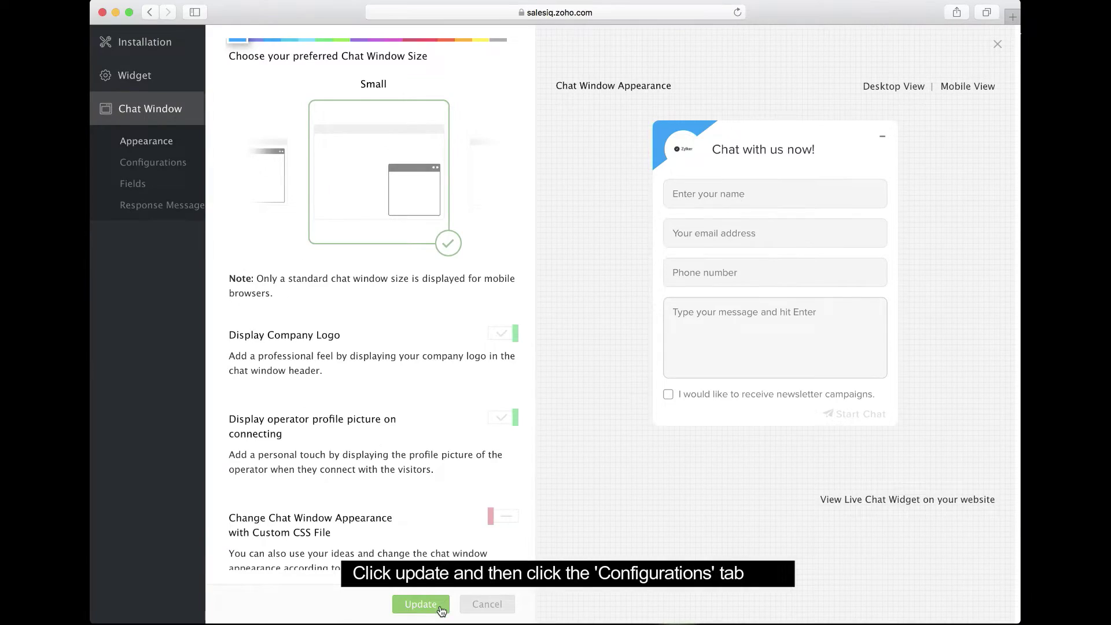
left_click(439, 606)
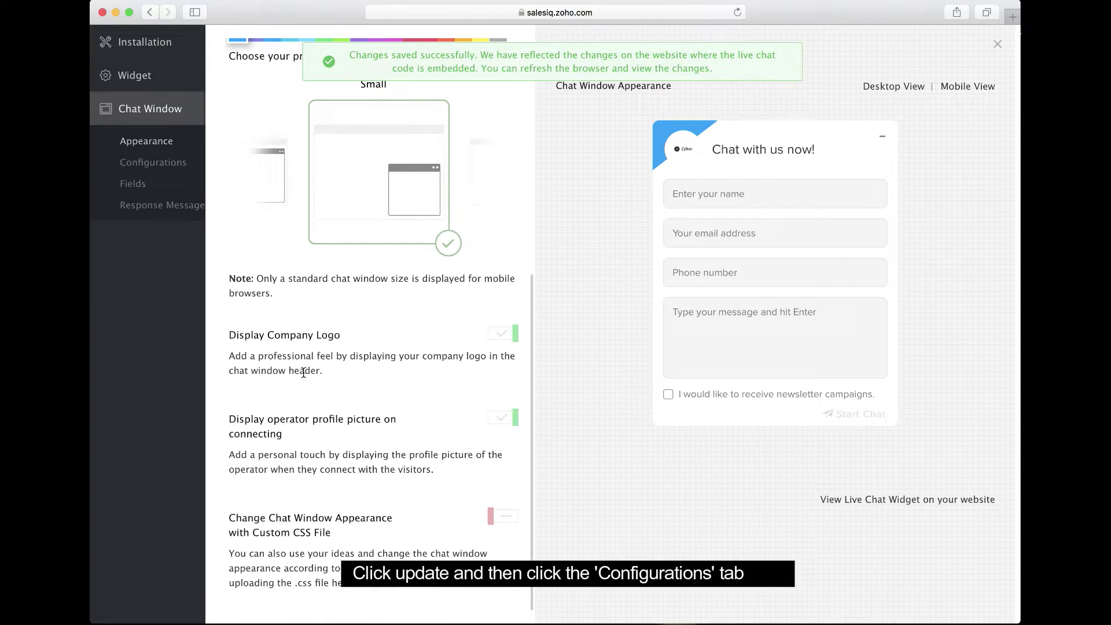
left_click(161, 164)
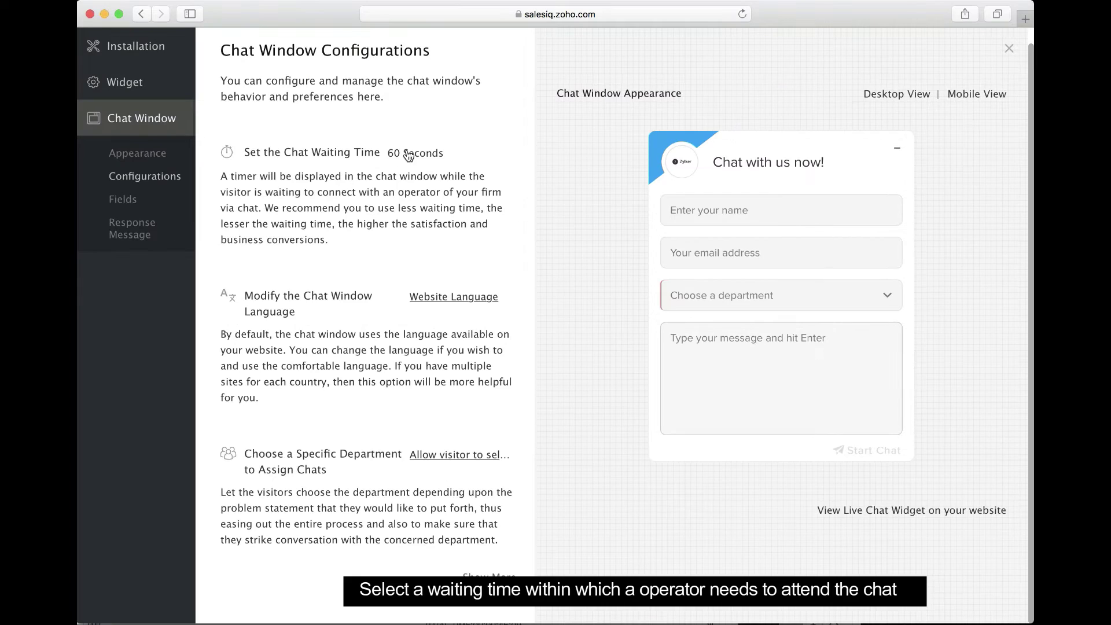
left_click(408, 152)
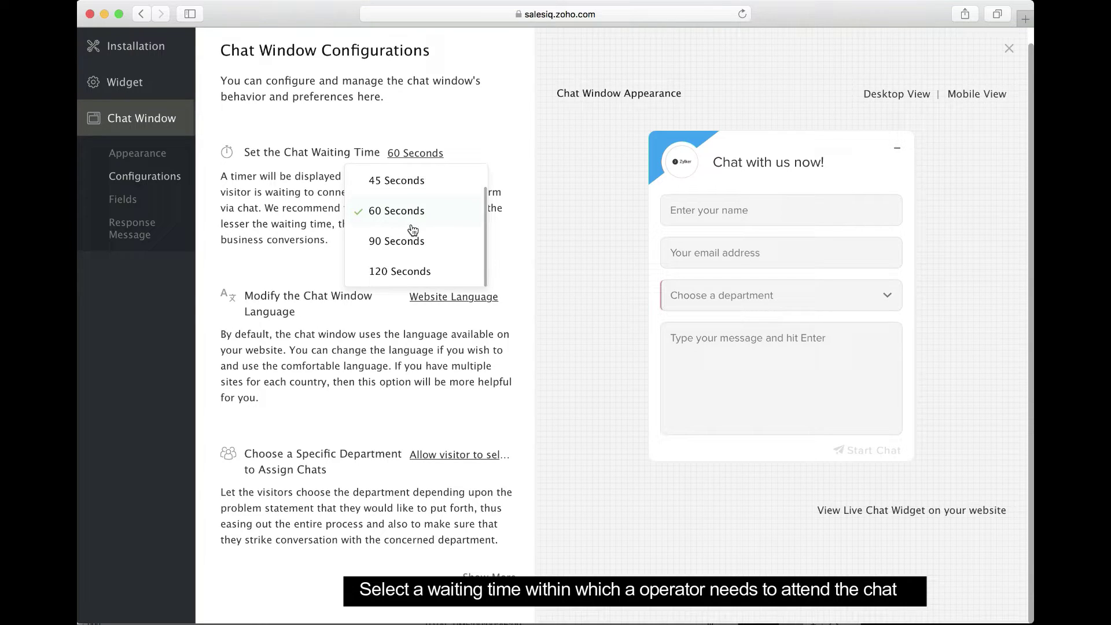
left_click(325, 261)
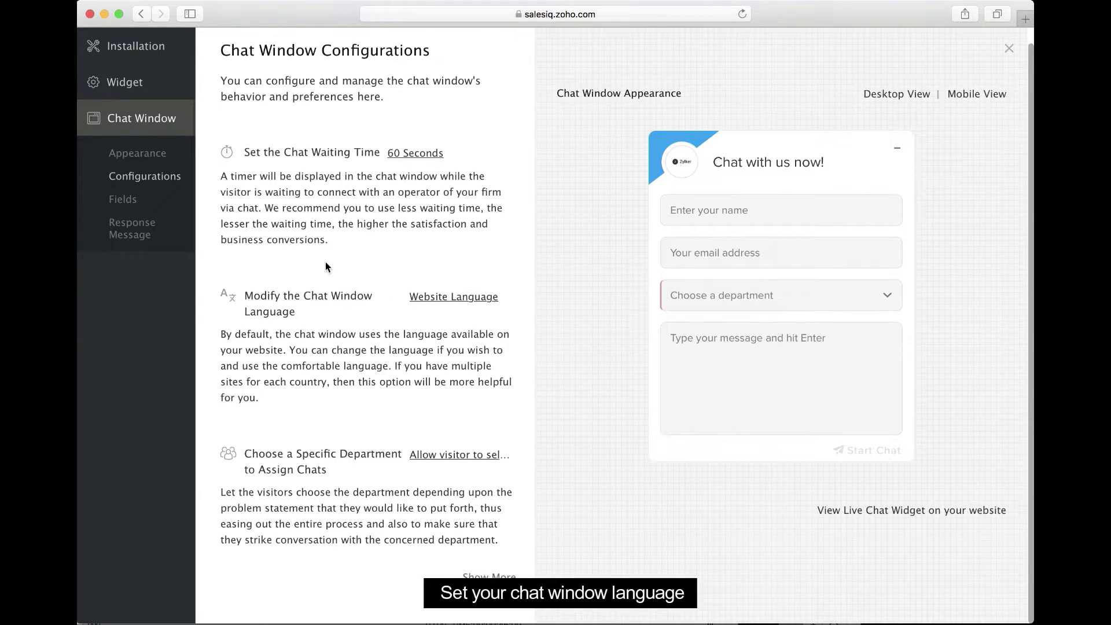
left_click(441, 298)
scroll(447, 399, "down", 2)
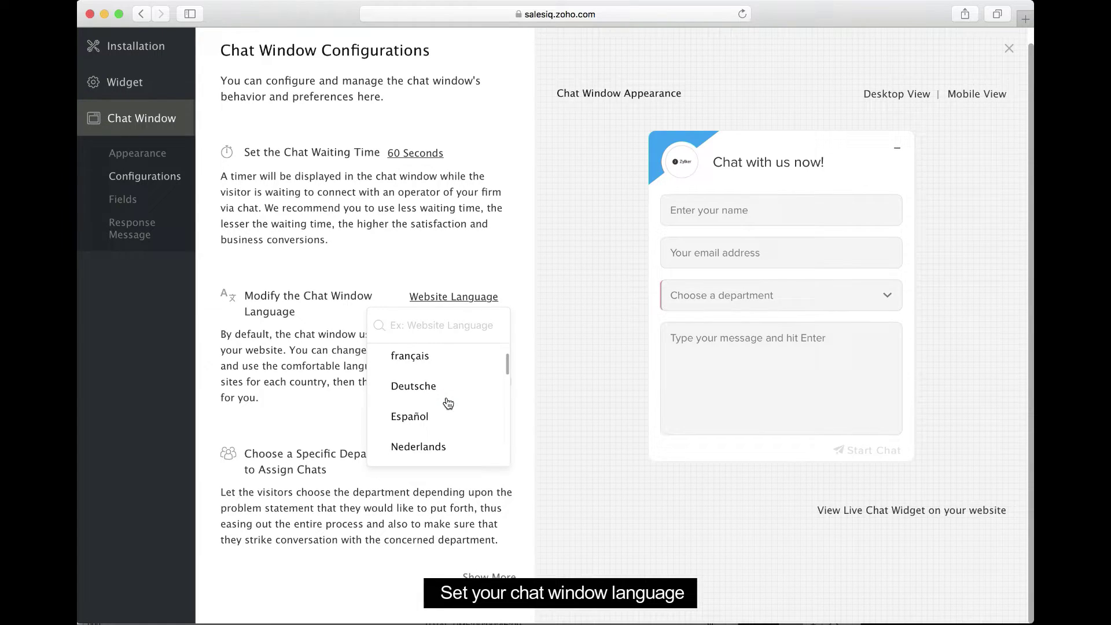
scroll(449, 403, "down", 5)
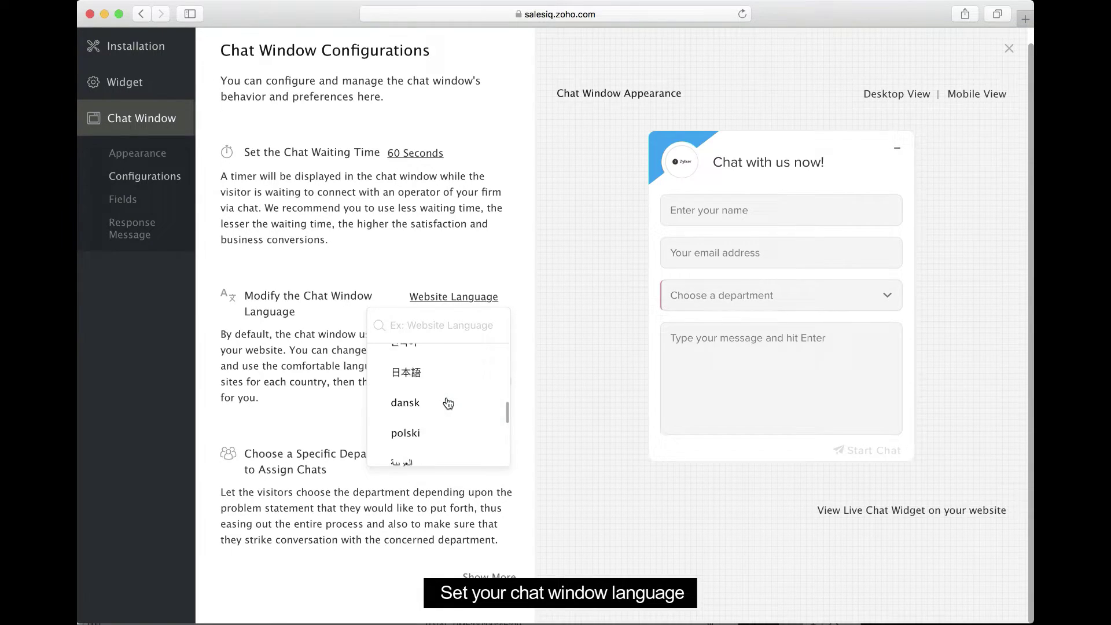
scroll(449, 403, "down", 2)
key("Escape")
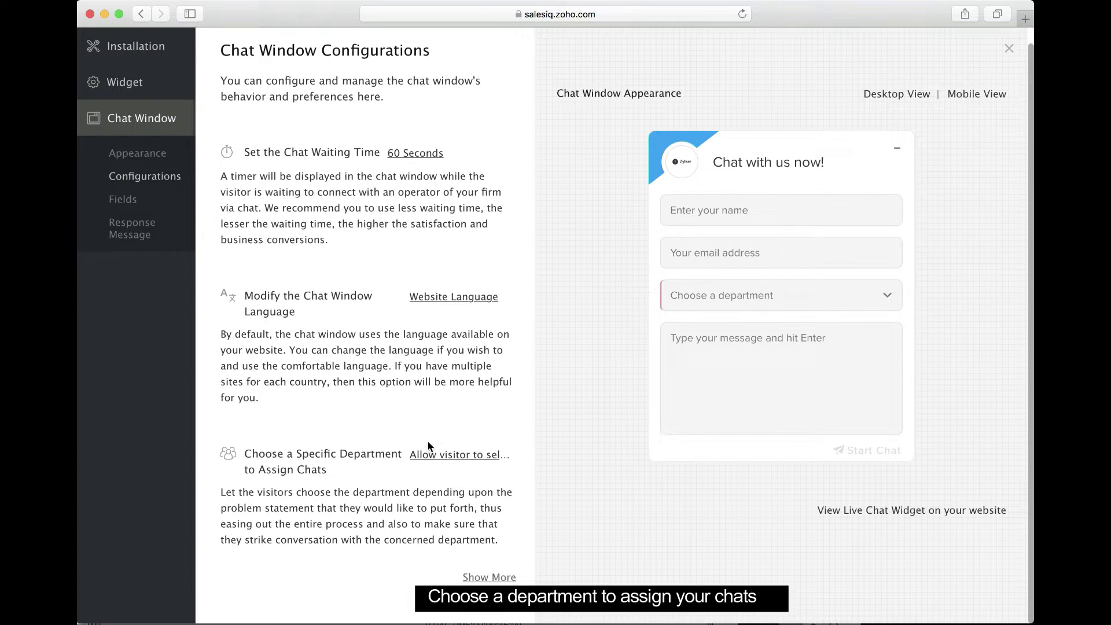
left_click(450, 456)
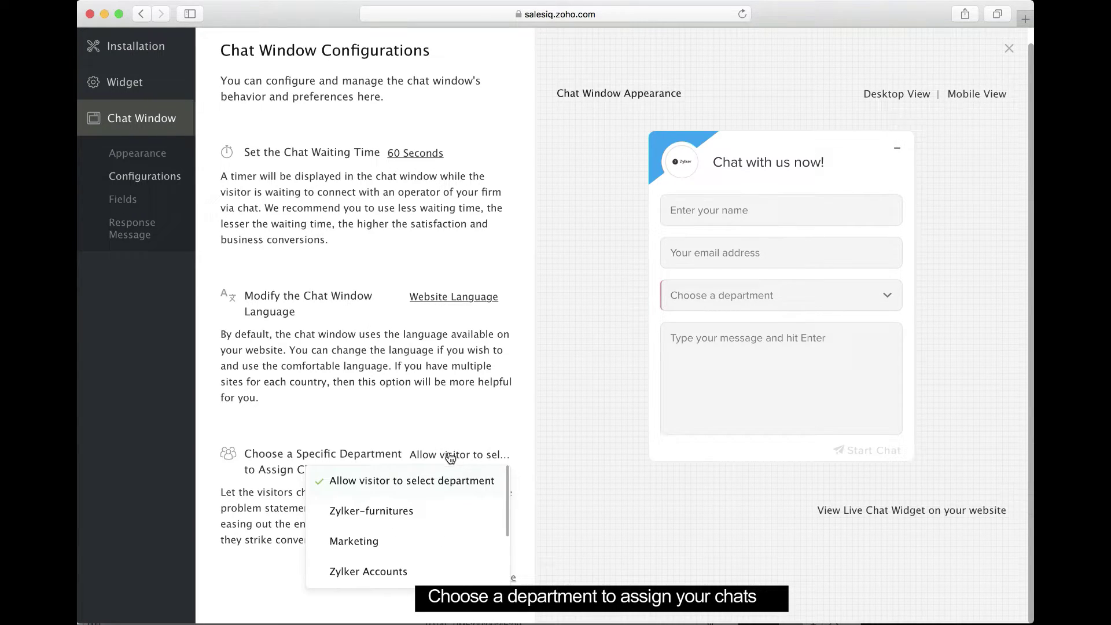
scroll(446, 529, "down", 3)
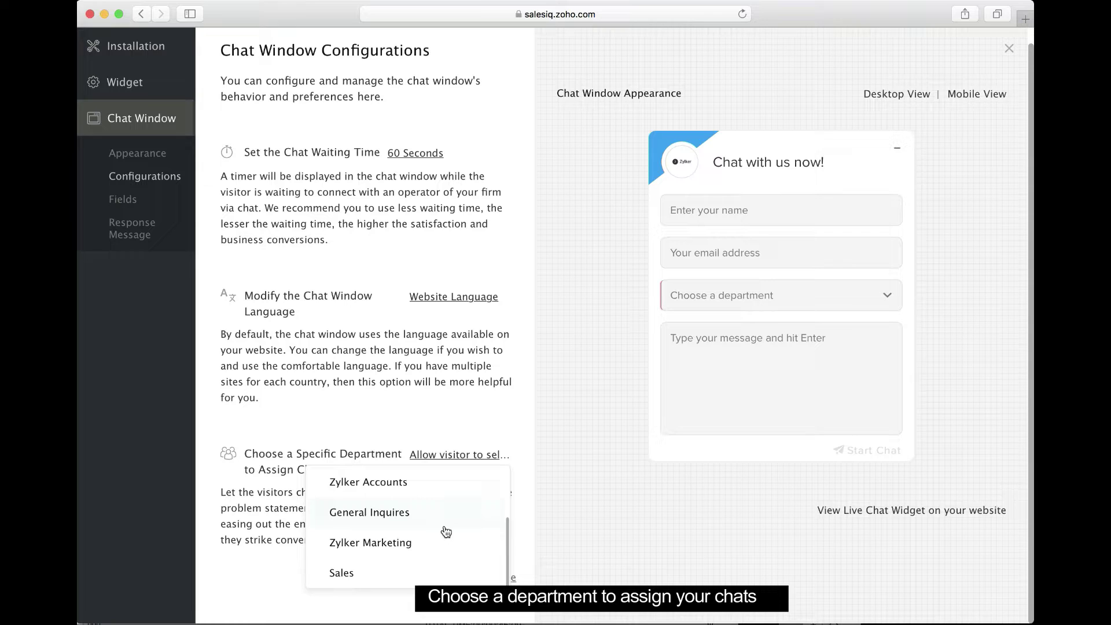
left_click(480, 581)
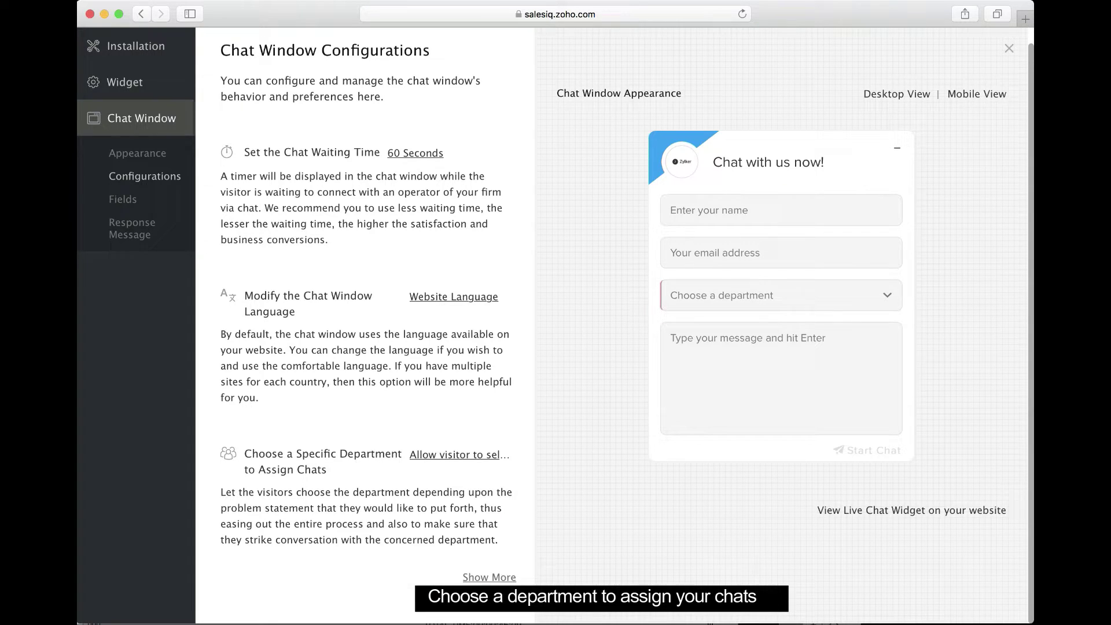
Keep visitor transcript printing, transcript emailing and file sharing enabled
scroll(475, 567, "down", 5)
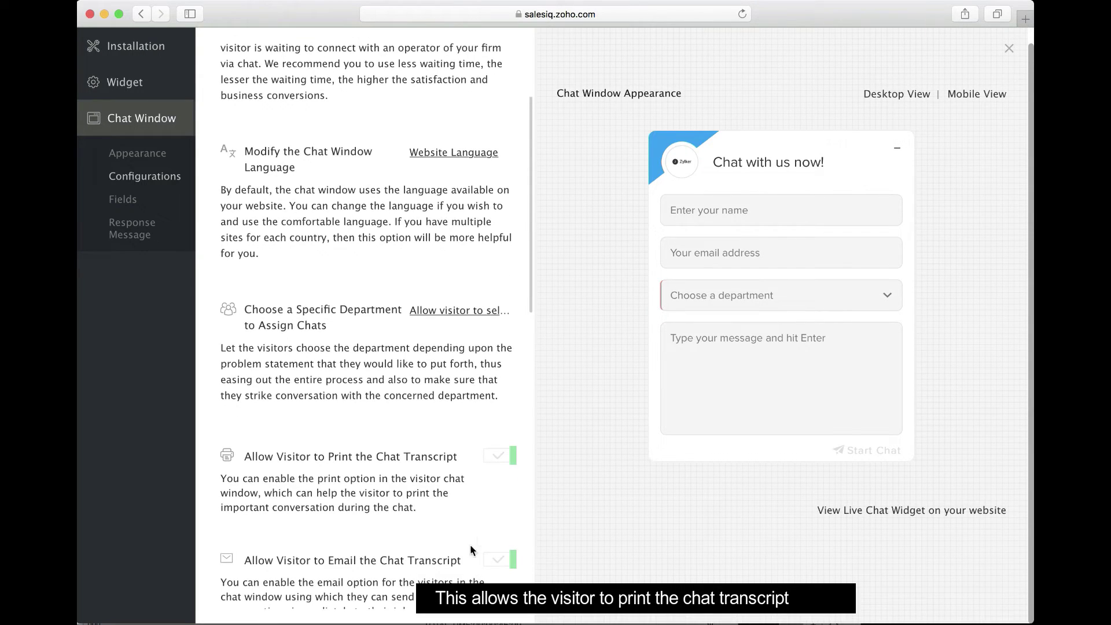
left_click(490, 463)
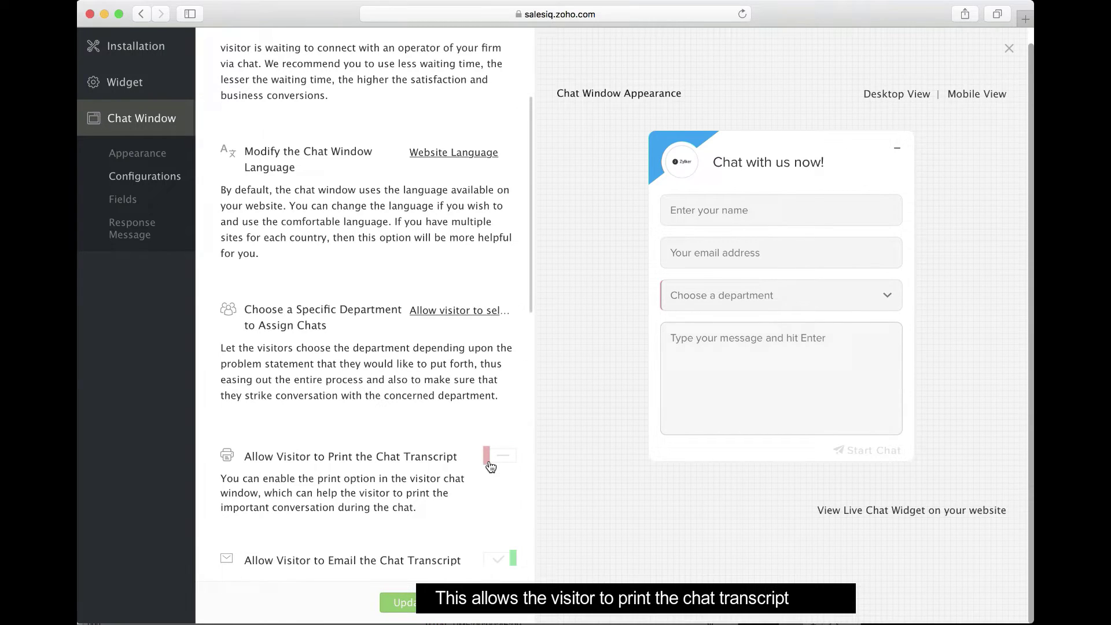
left_click(491, 458)
scroll(445, 509, "down", 6)
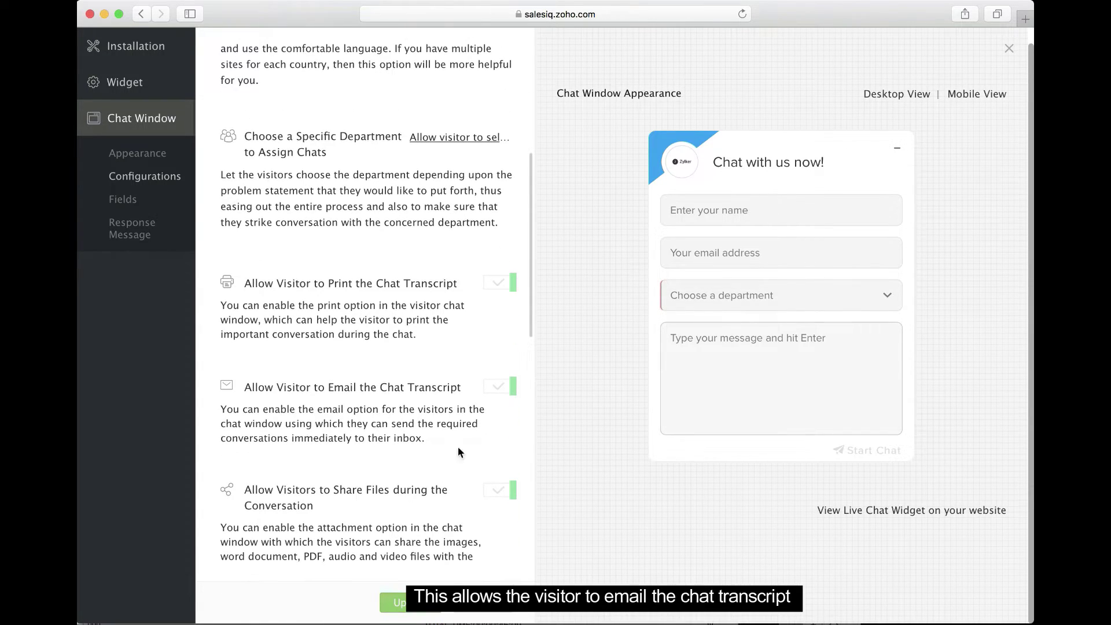
left_click(496, 397)
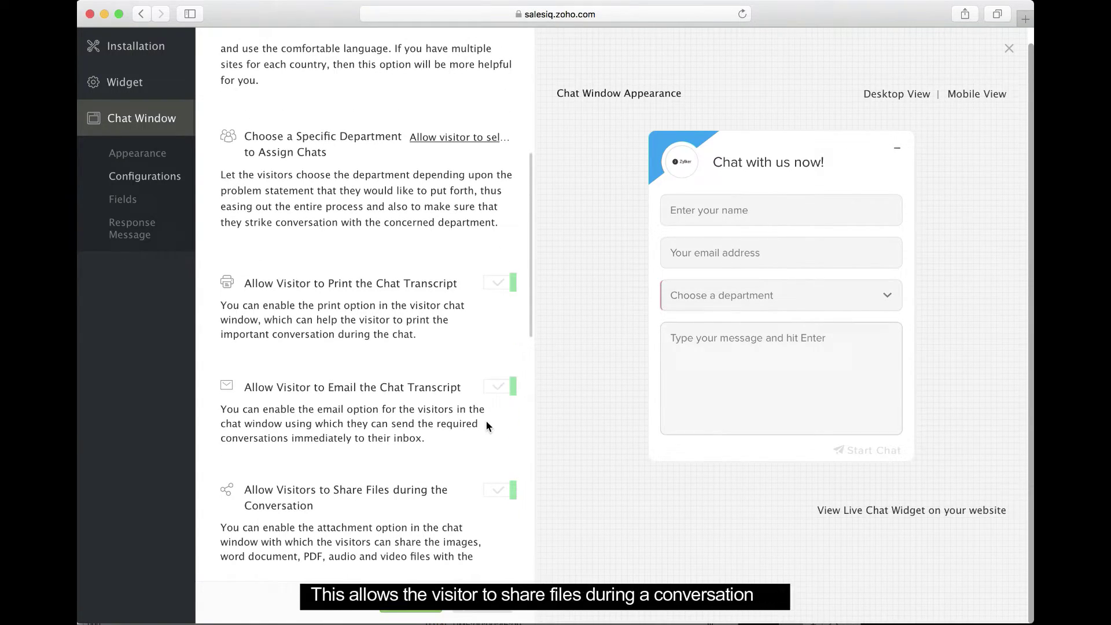
scroll(467, 475, "down", 6)
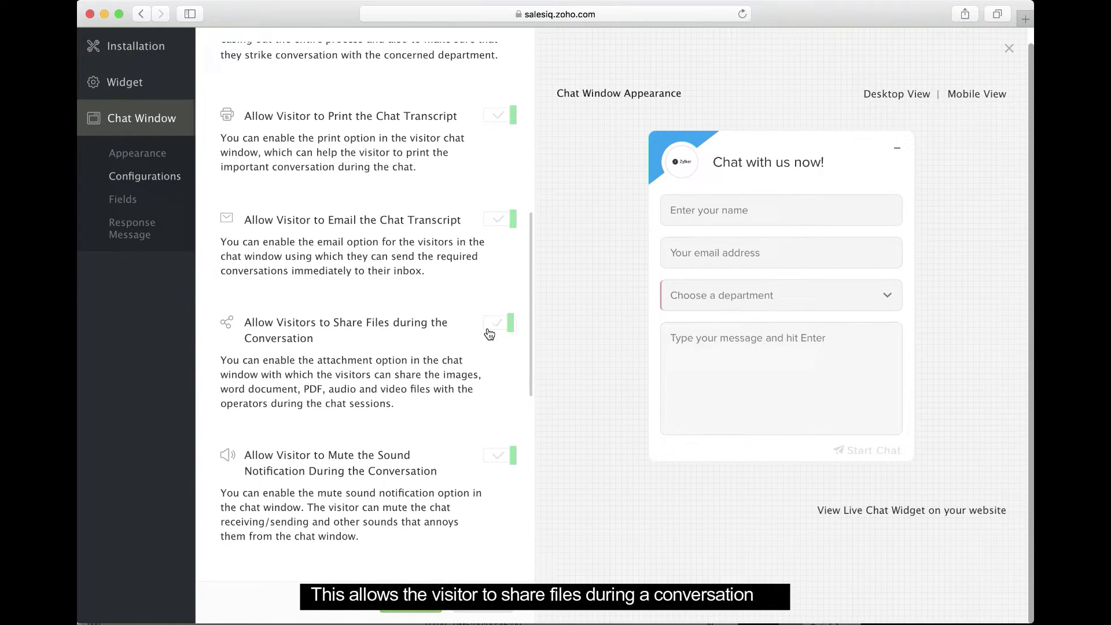
left_click(489, 334)
left_click(489, 334)
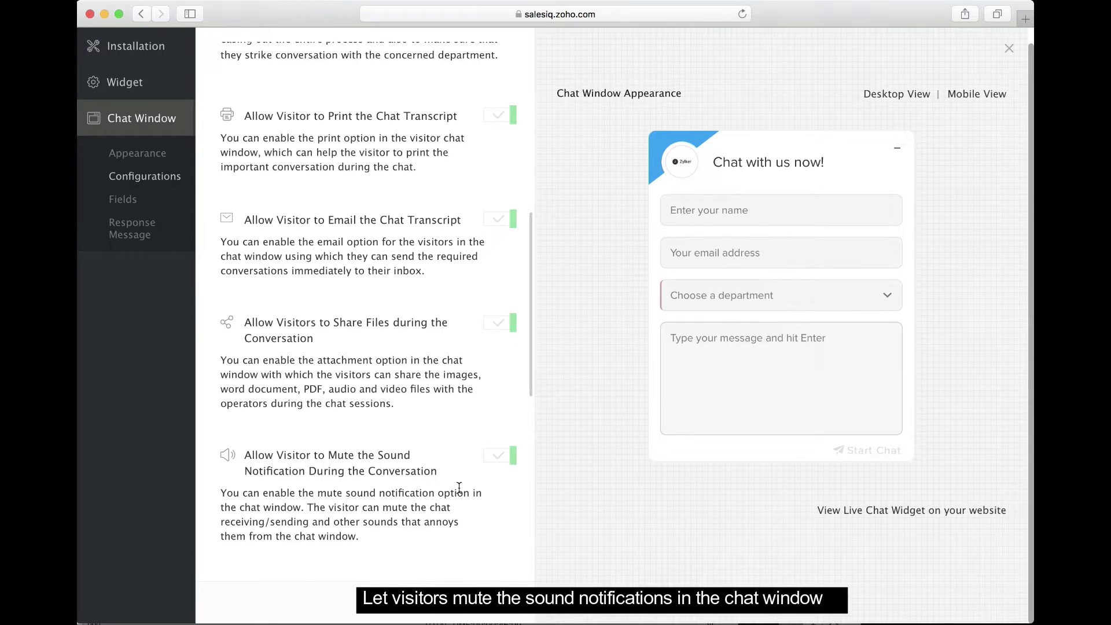
Keep sound muting, screen sharing and previous chat viewing enabled, and toggle the emoji option
scroll(487, 399, "down", 2)
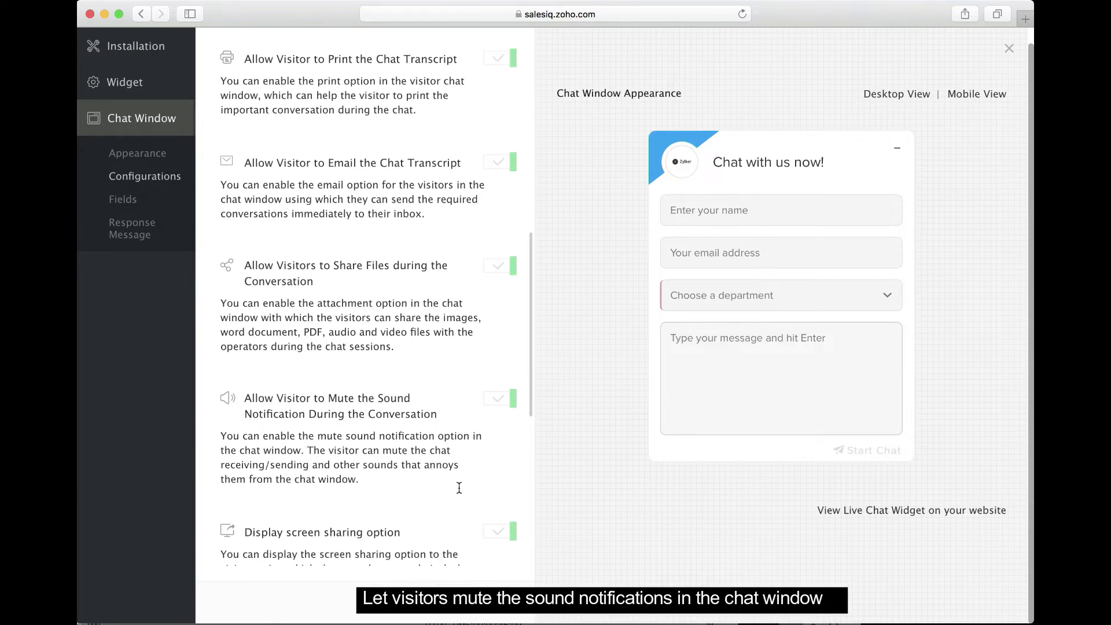
left_click(487, 395)
left_click(488, 395)
scroll(484, 467, "down", 5)
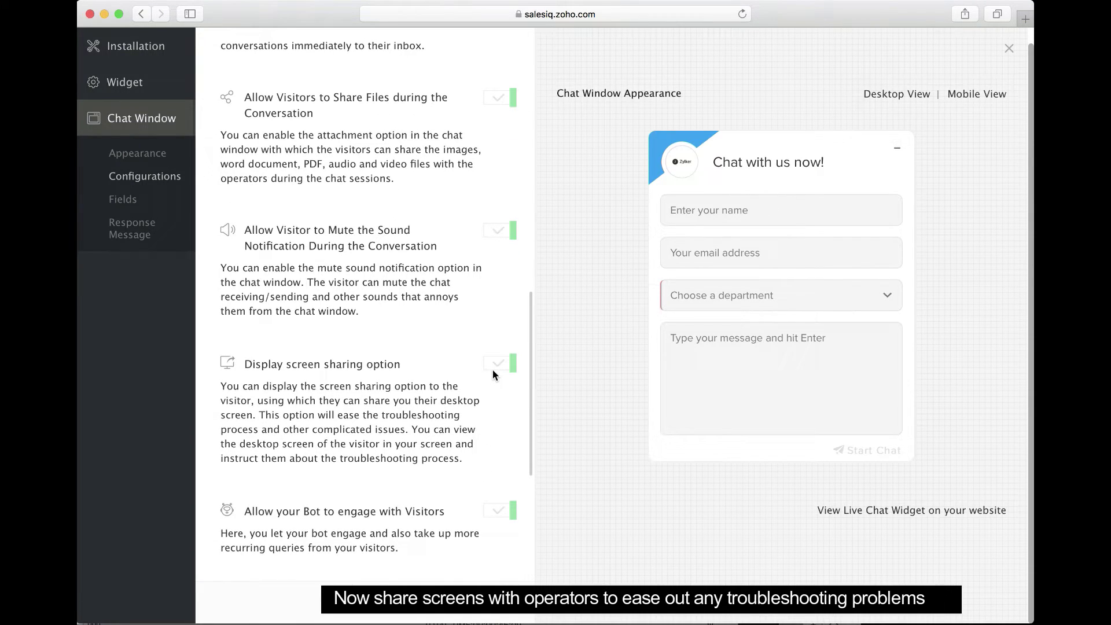
left_click(492, 373)
left_click(492, 373)
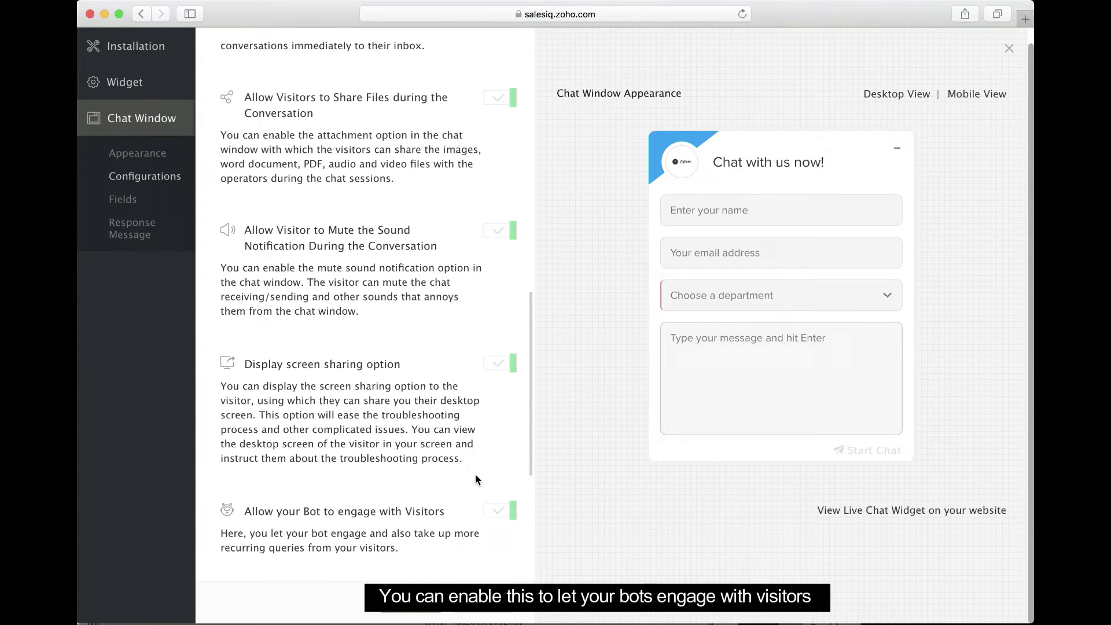
scroll(476, 479, "down", 5)
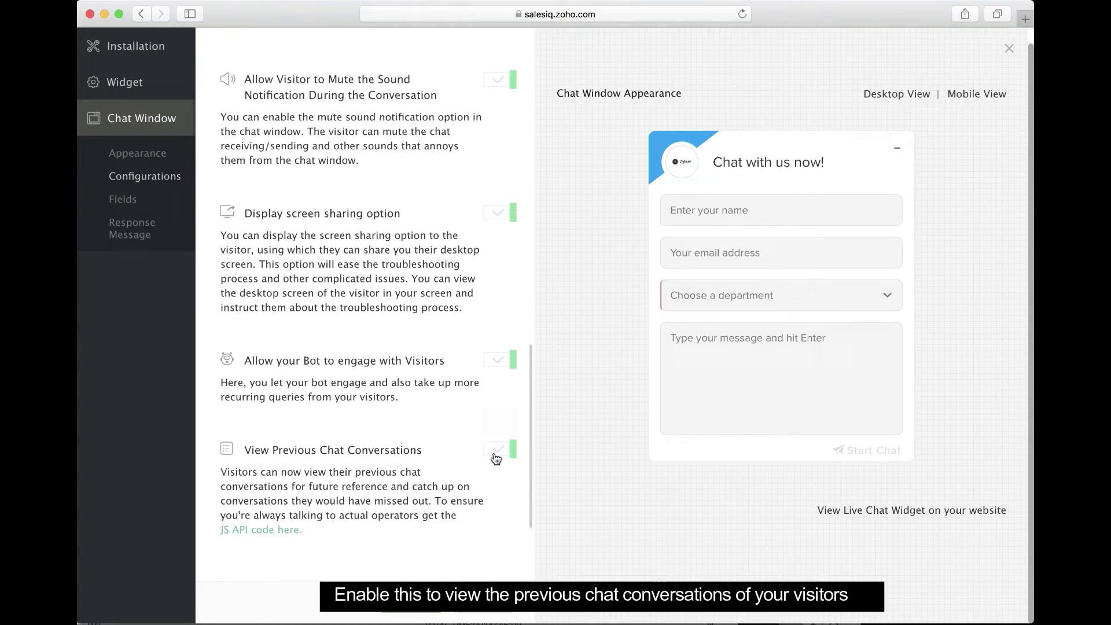
left_click(496, 457)
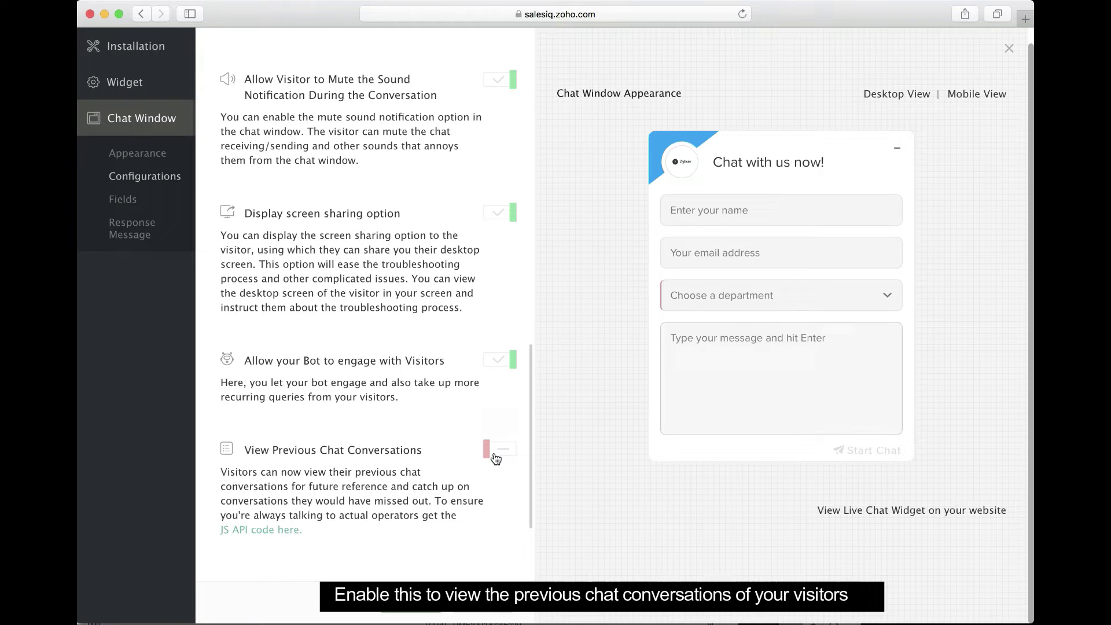
left_click(496, 457)
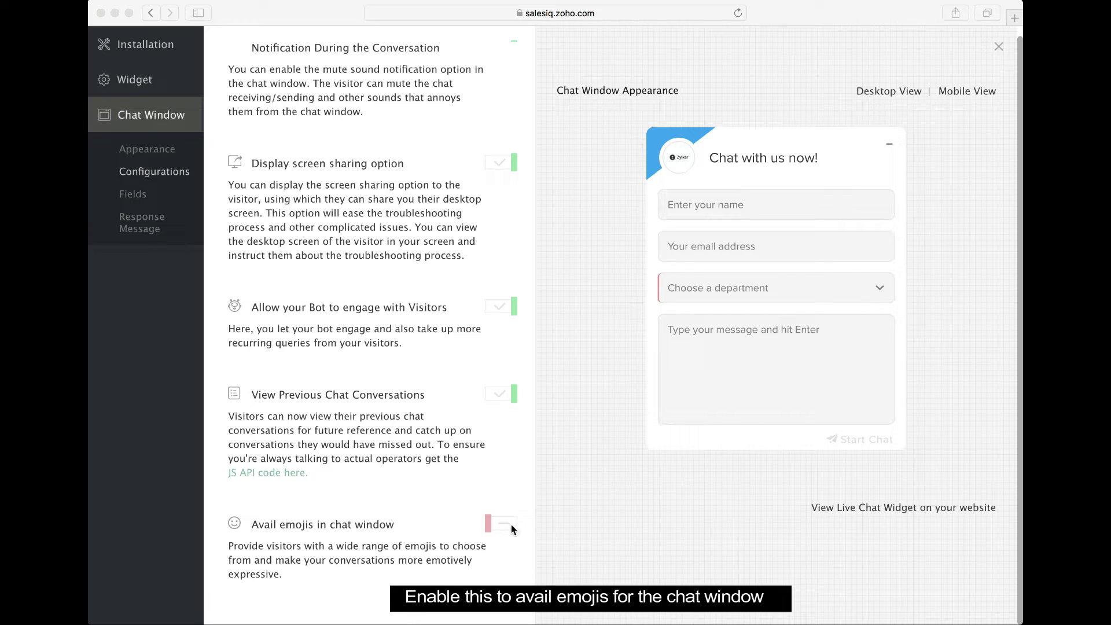
left_click(511, 524)
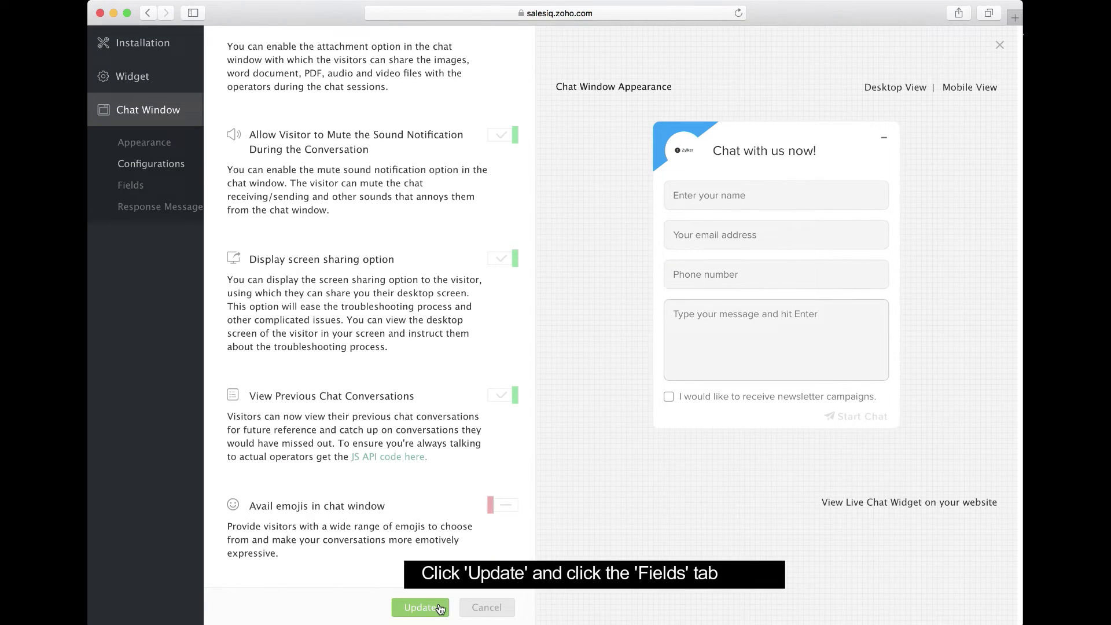
Save the permissions, then make the pre-chat Name field mandatory on the Fields page
left_click(437, 607)
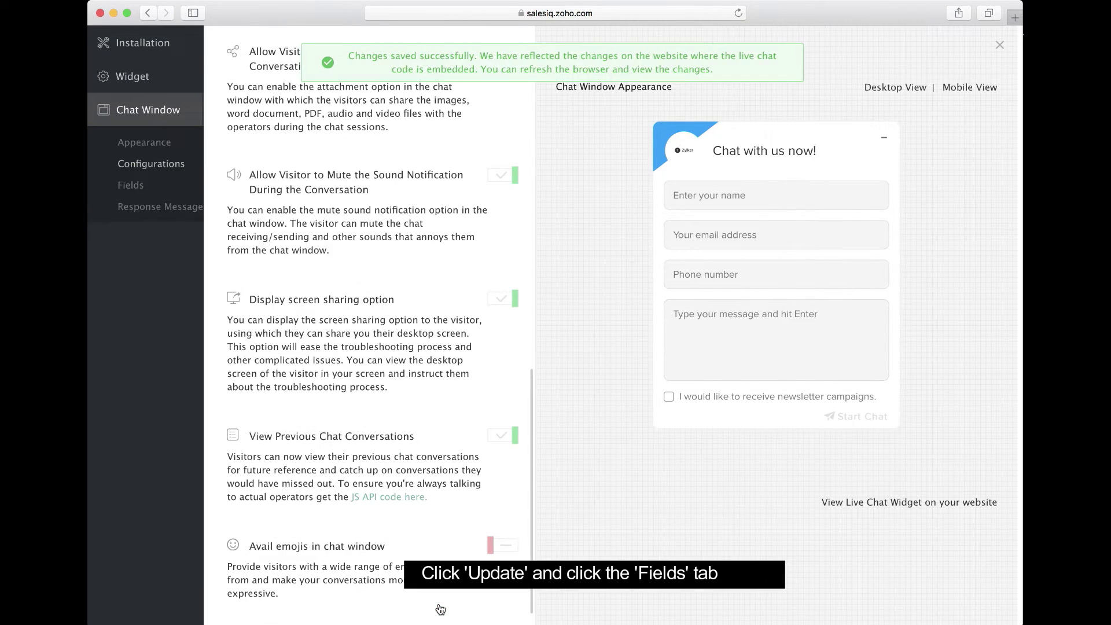
left_click(124, 186)
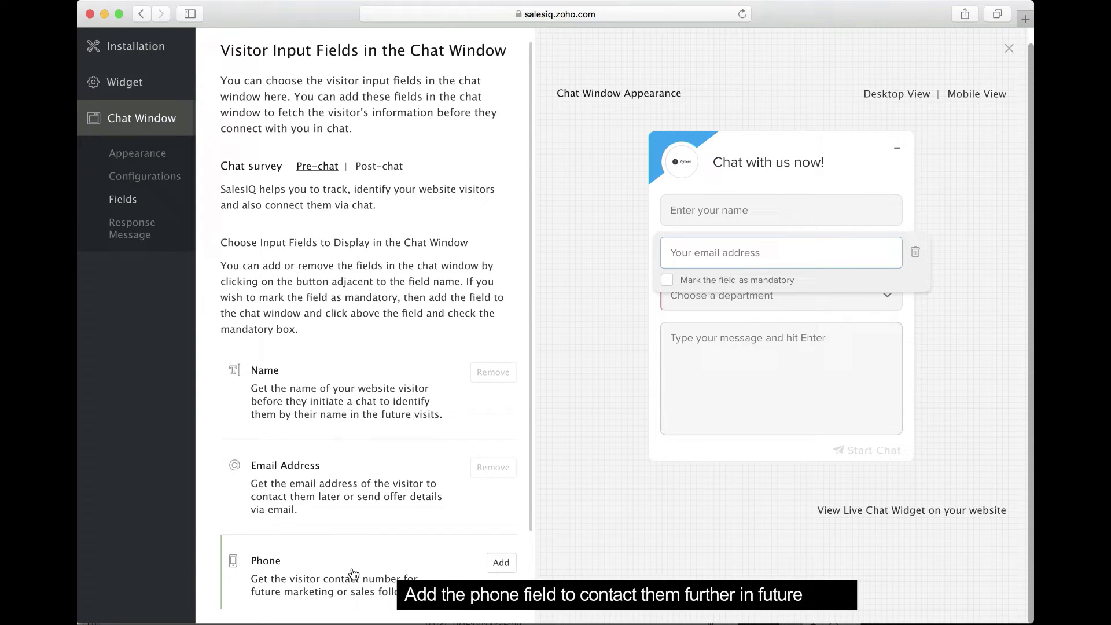
scroll(354, 572, "down", 3)
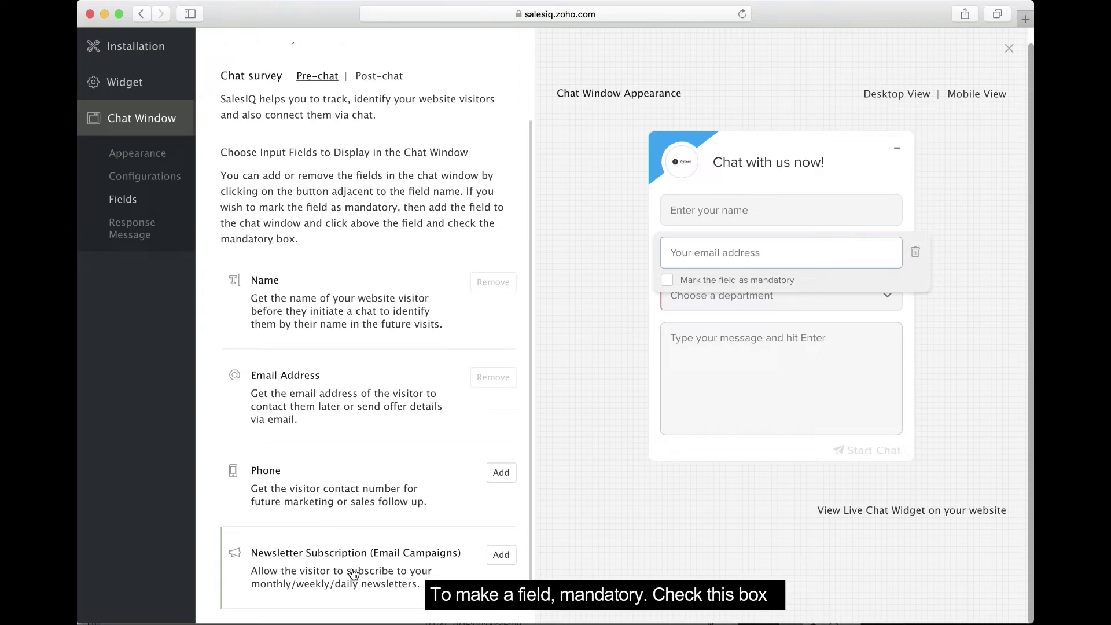
mouse_move(364, 297)
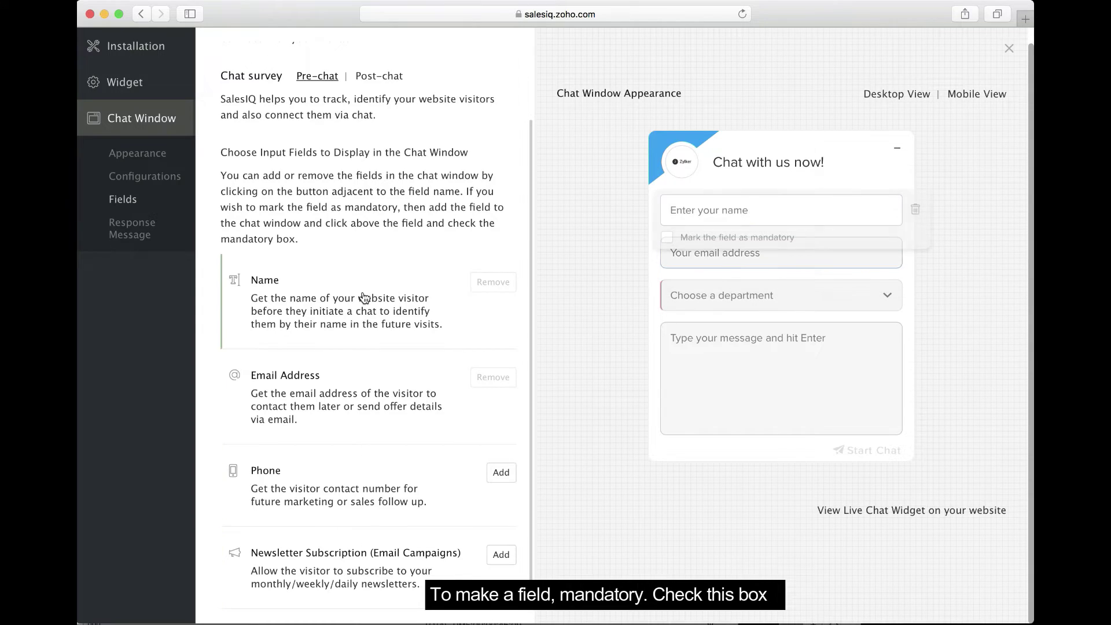
left_click(669, 239)
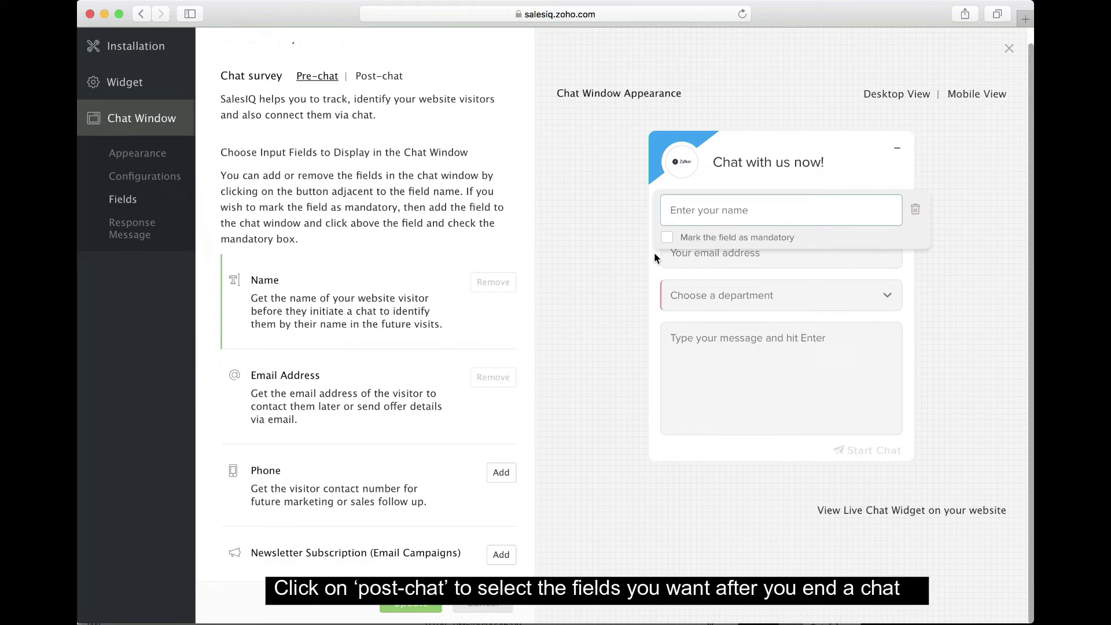
Save the Post-chat survey with operator rating and feedback left on
scroll(416, 286, "up", 3)
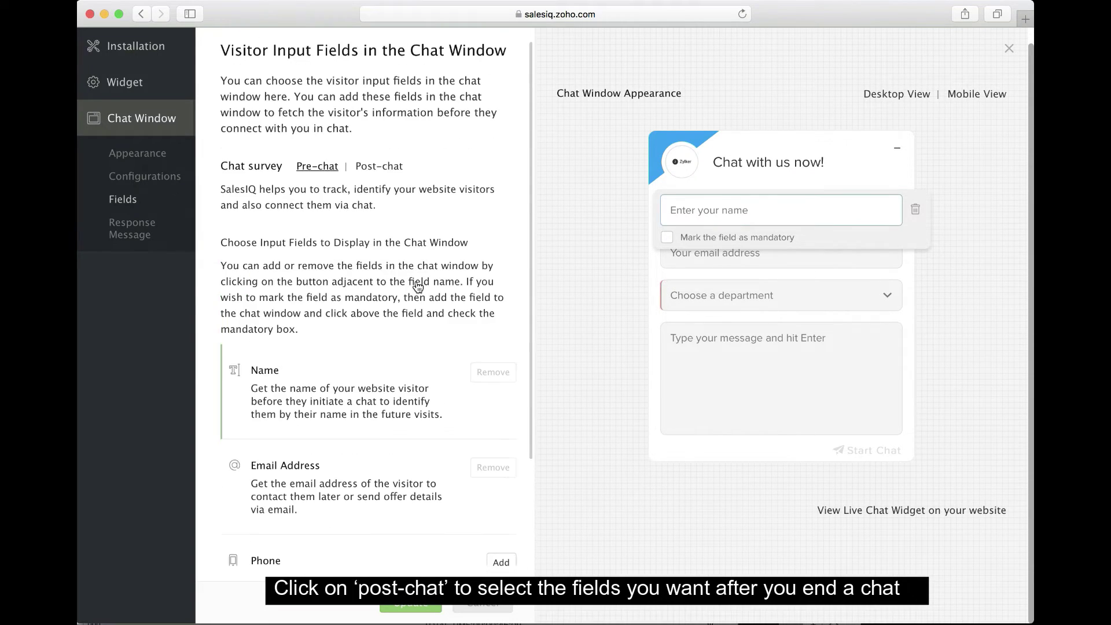
left_click(377, 171)
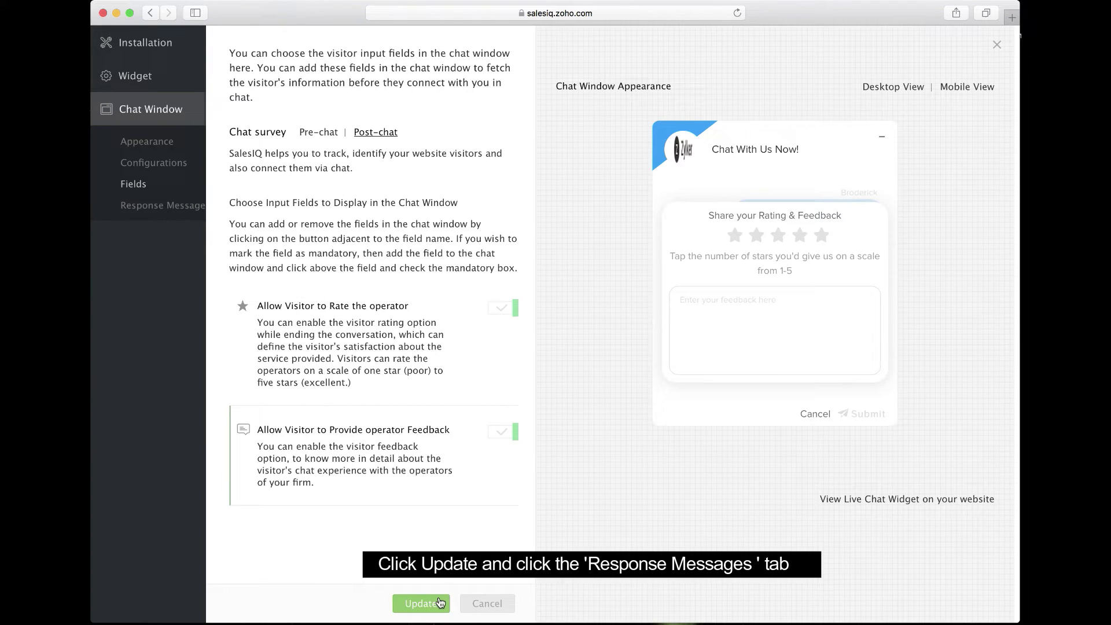
left_click(439, 602)
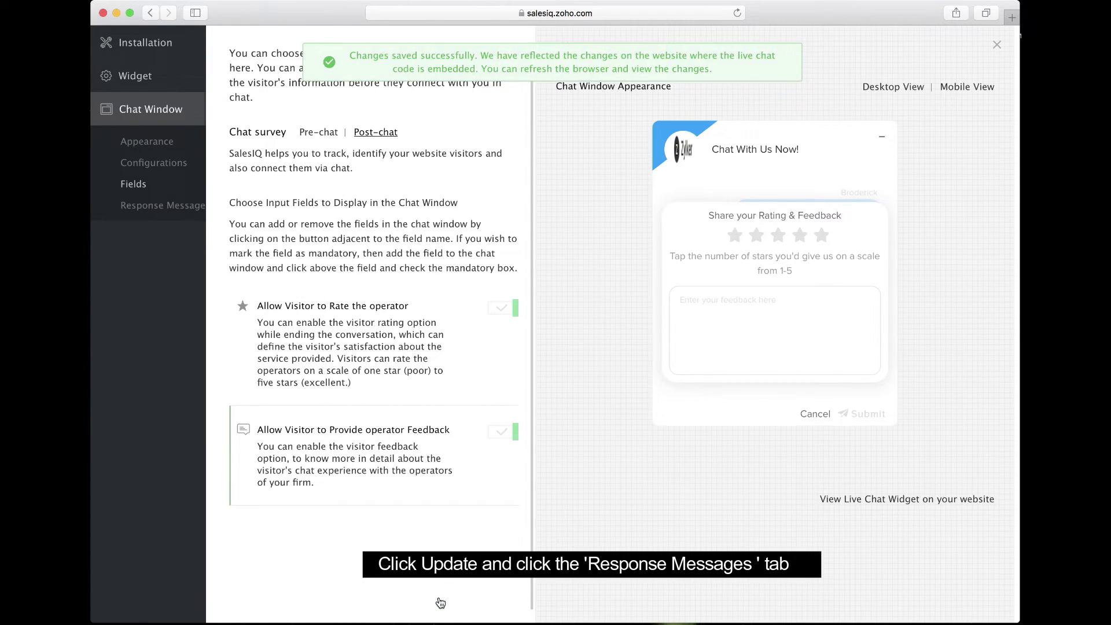
Check the default Greeting and Thank you messages under Response Message
left_click(156, 204)
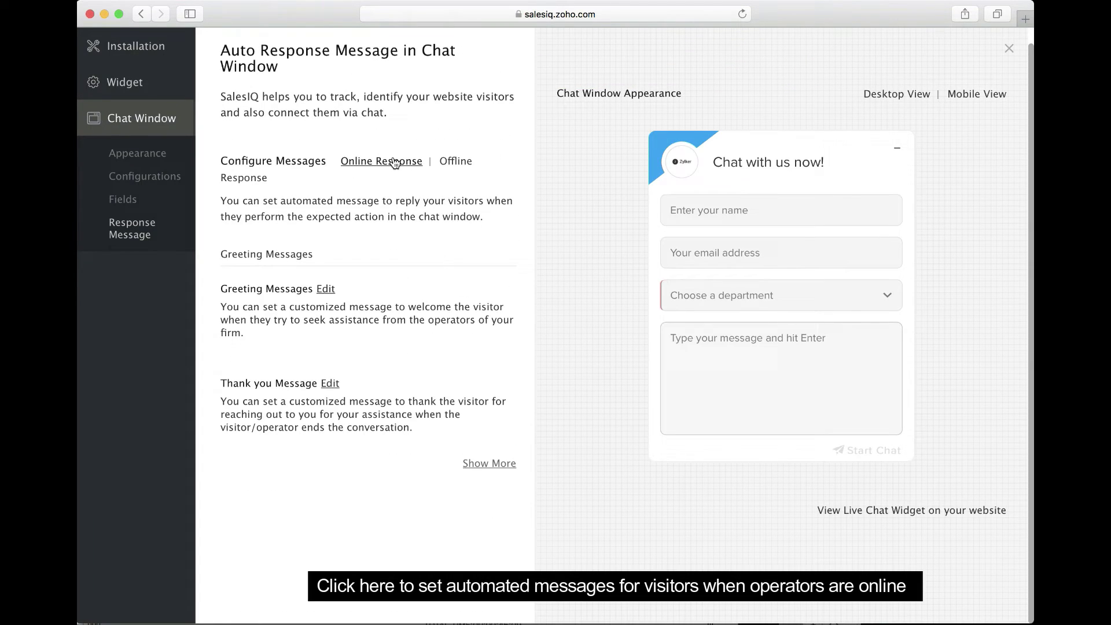
left_click(326, 289)
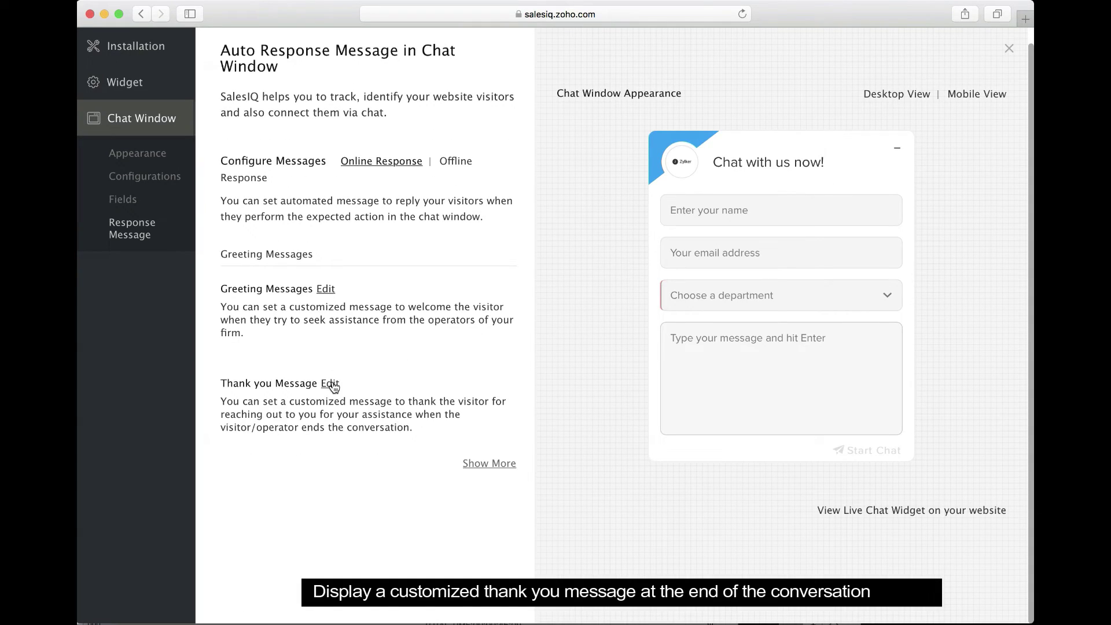
left_click(338, 373)
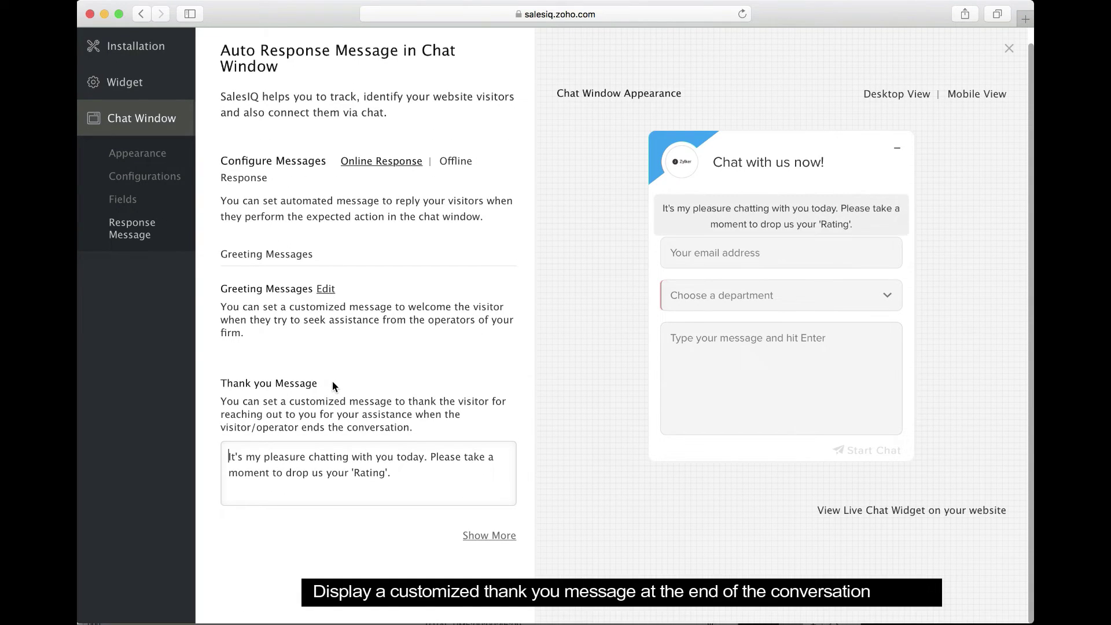
left_click(373, 363)
Check the default Waiting, Busy and Busy Response message texts
left_click(488, 464)
scroll(485, 471, "down", 4)
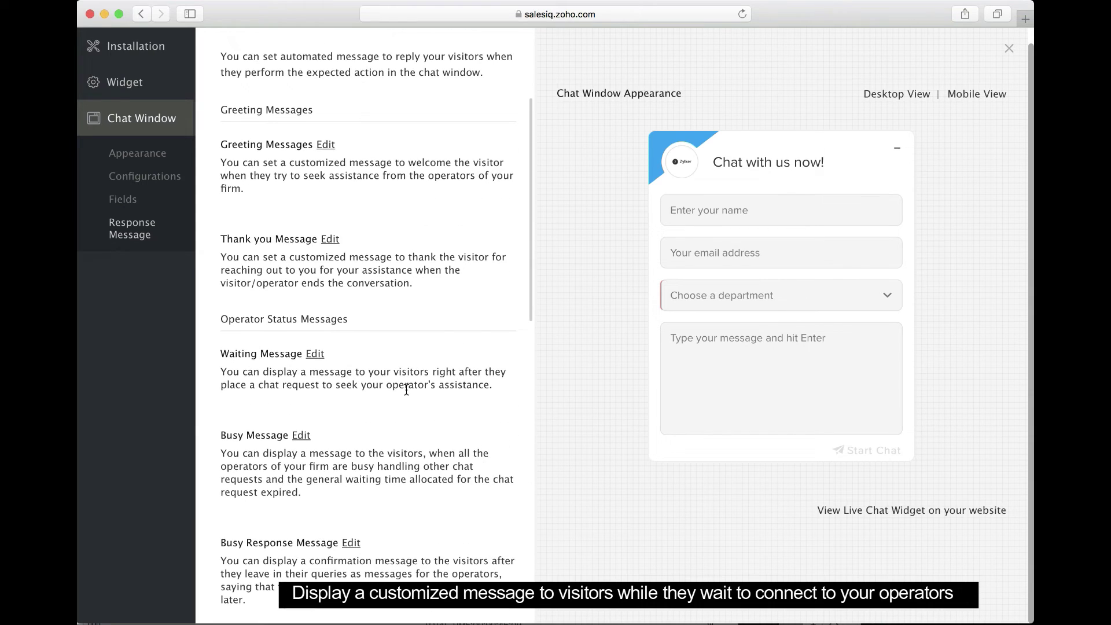
left_click(315, 278)
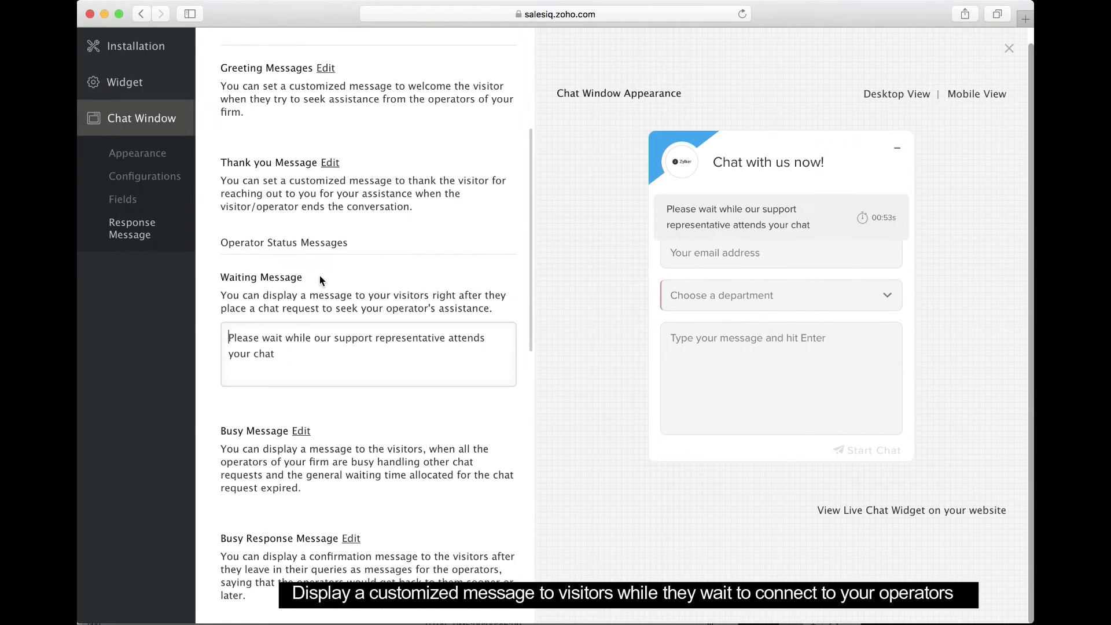
left_click(319, 276)
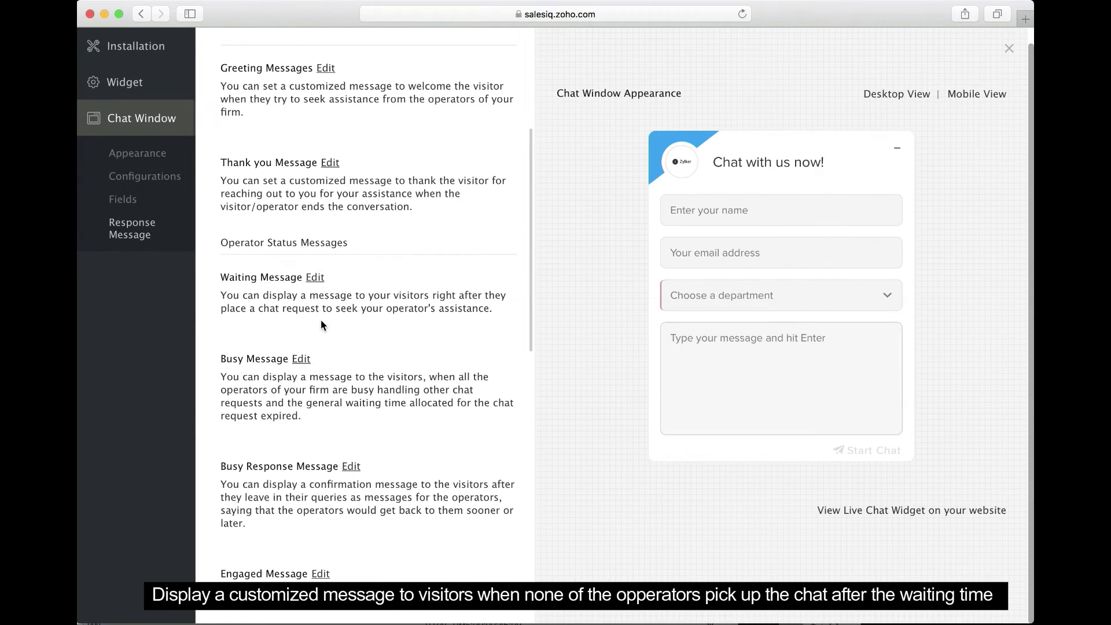
left_click(301, 360)
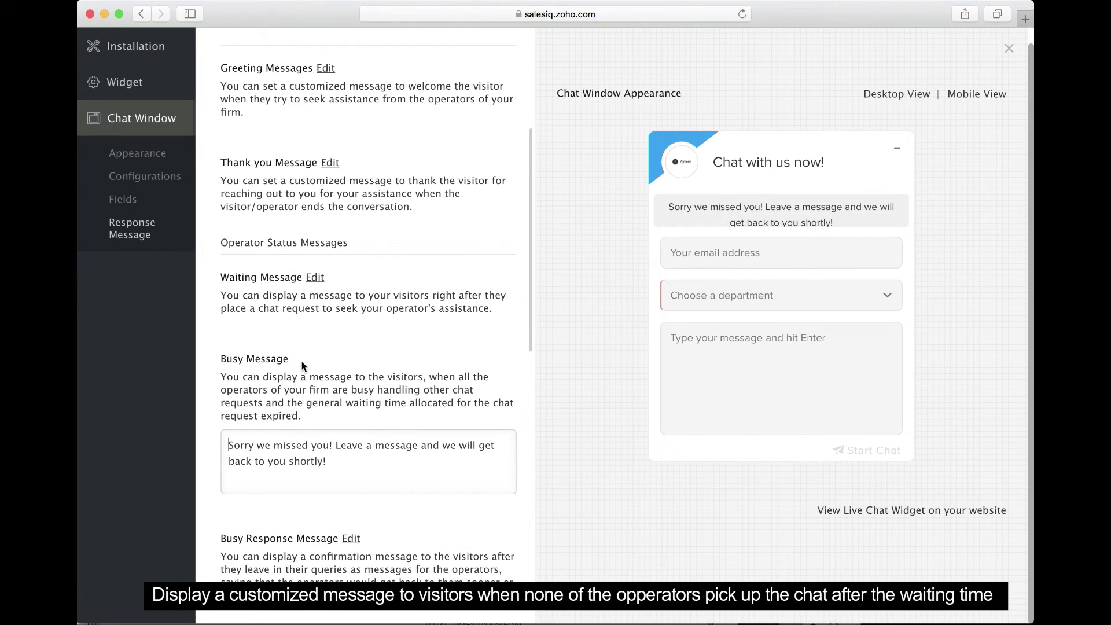
left_click(301, 361)
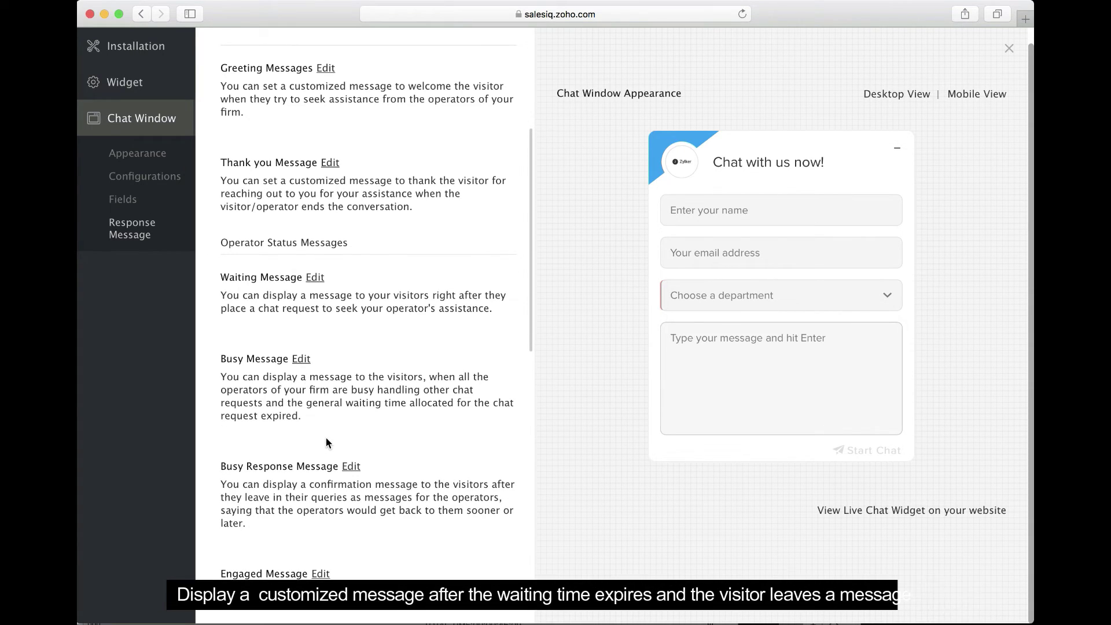
scroll(326, 444, "down", 3)
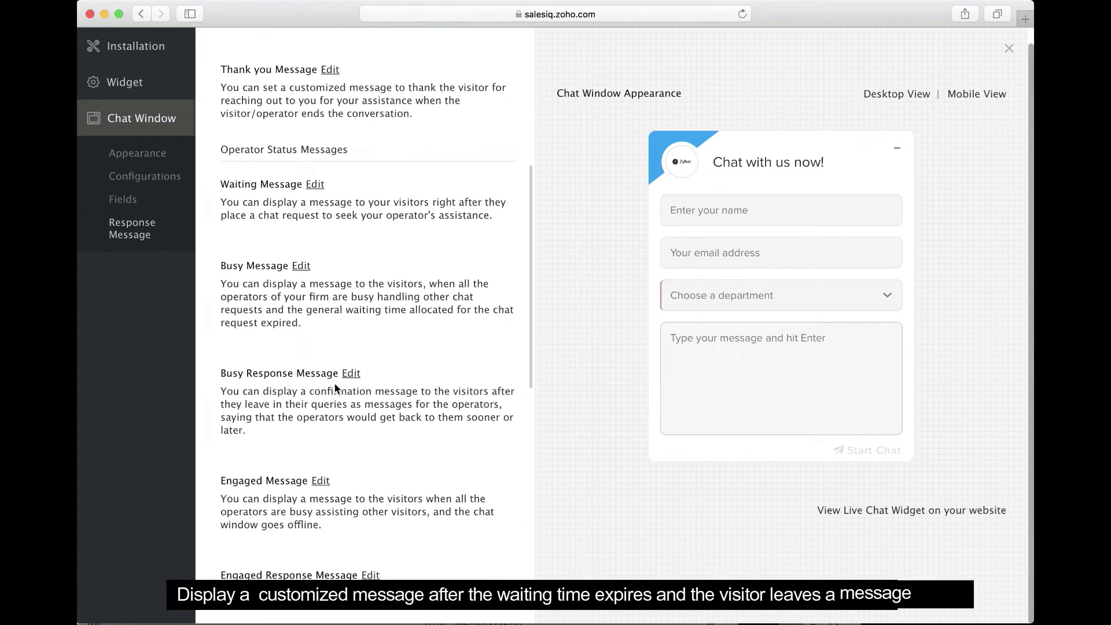
left_click(350, 373)
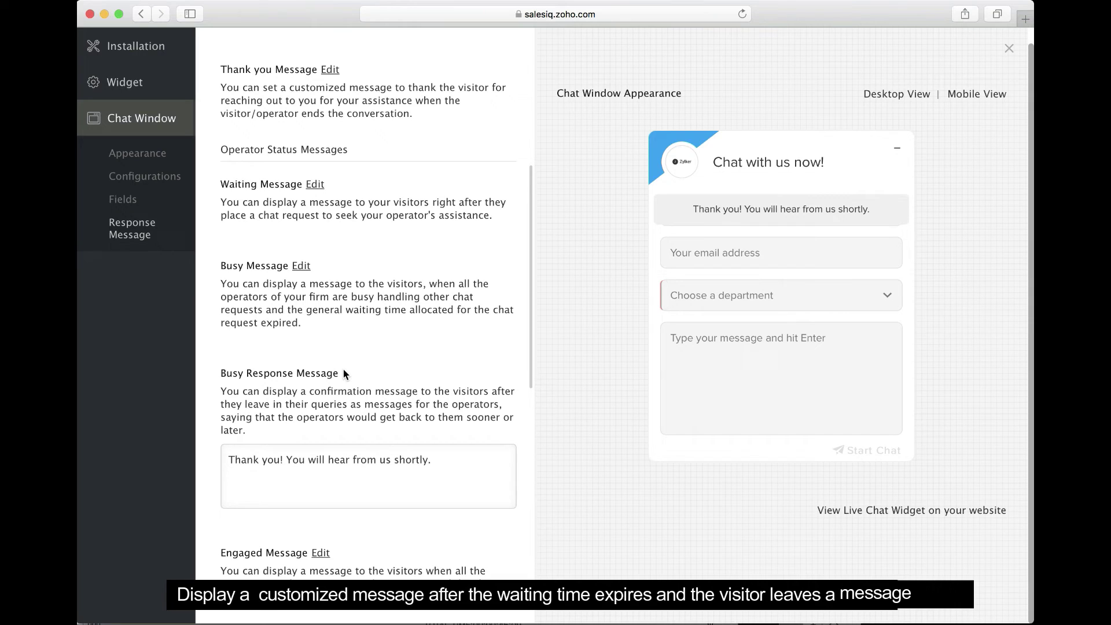
left_click(343, 370)
Check the Engaged Response, Feedback and star Rating messages, then move to Offline Response
scroll(341, 416, "down", 3)
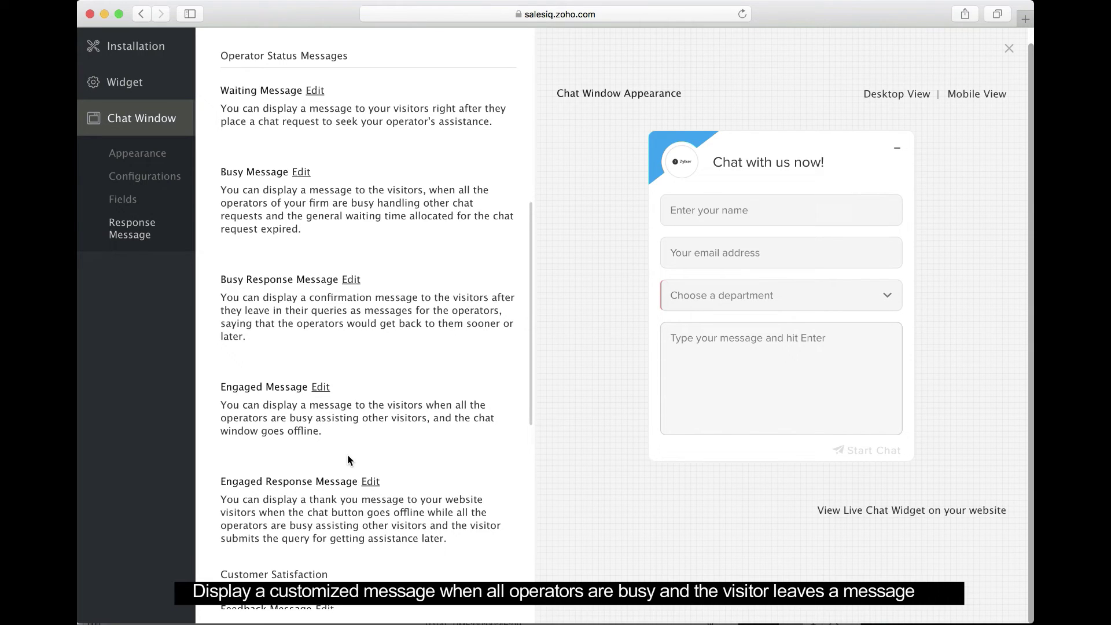
scroll(353, 460, "down", 5)
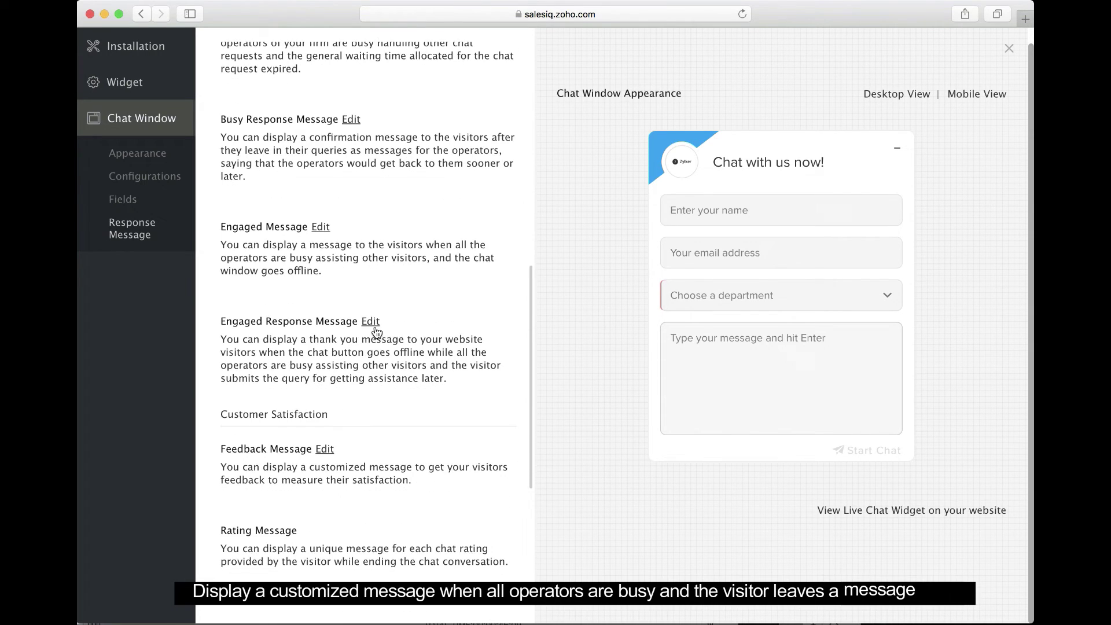
left_click(372, 324)
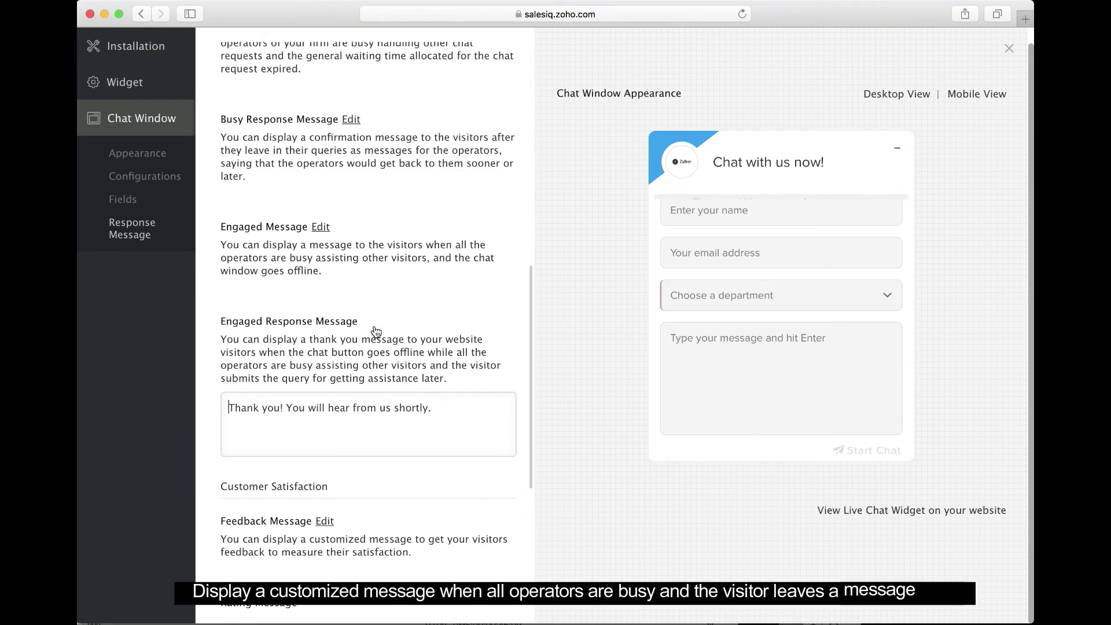
left_click(374, 325)
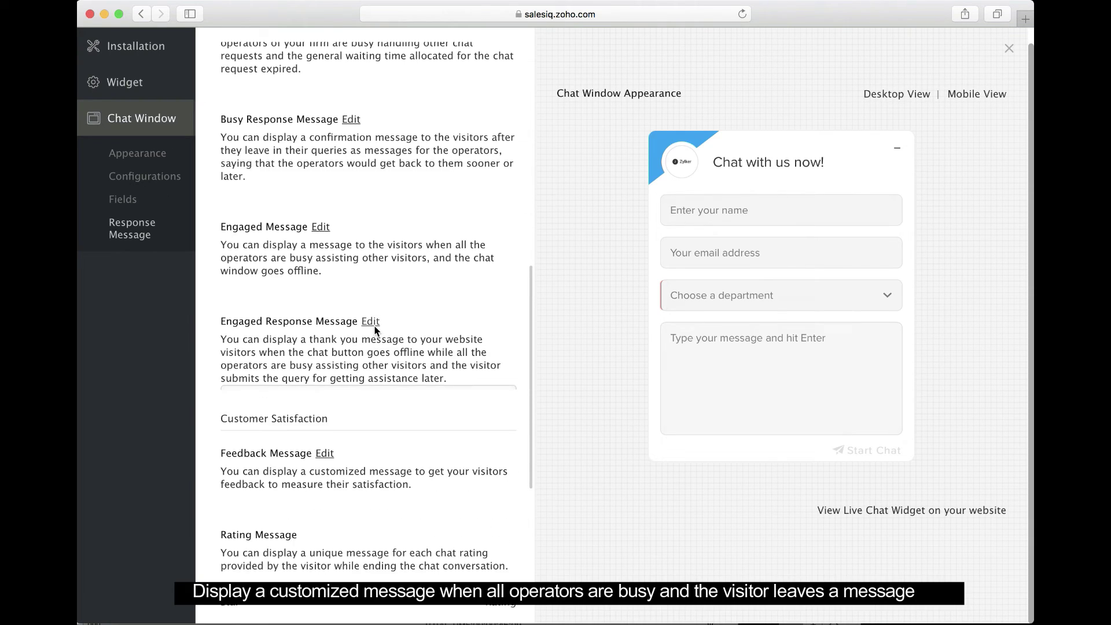
left_click(324, 450)
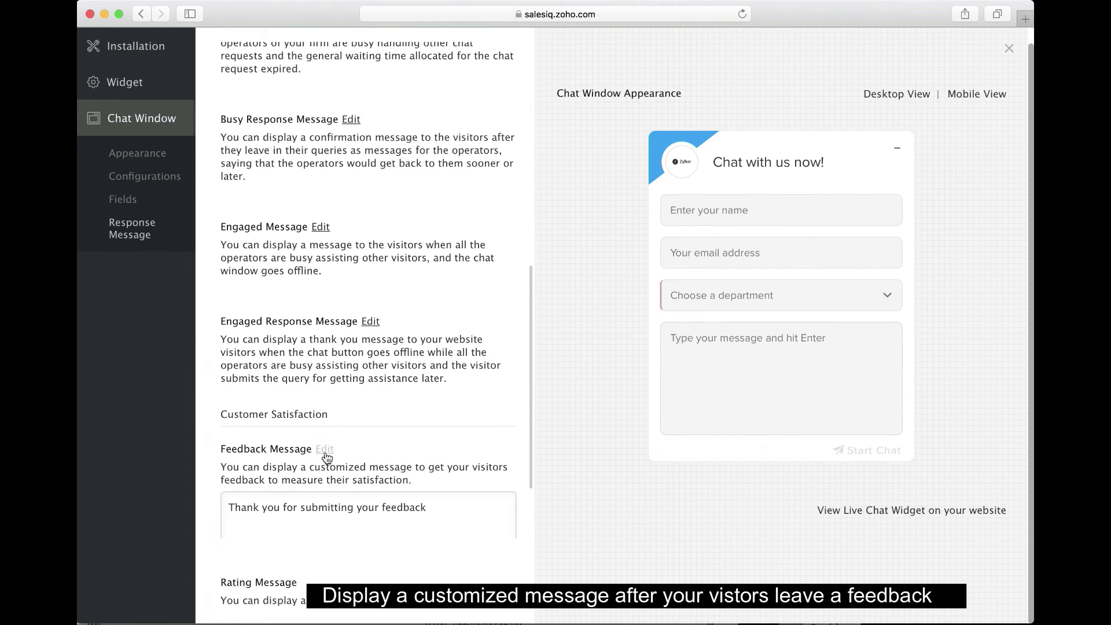
left_click(325, 453)
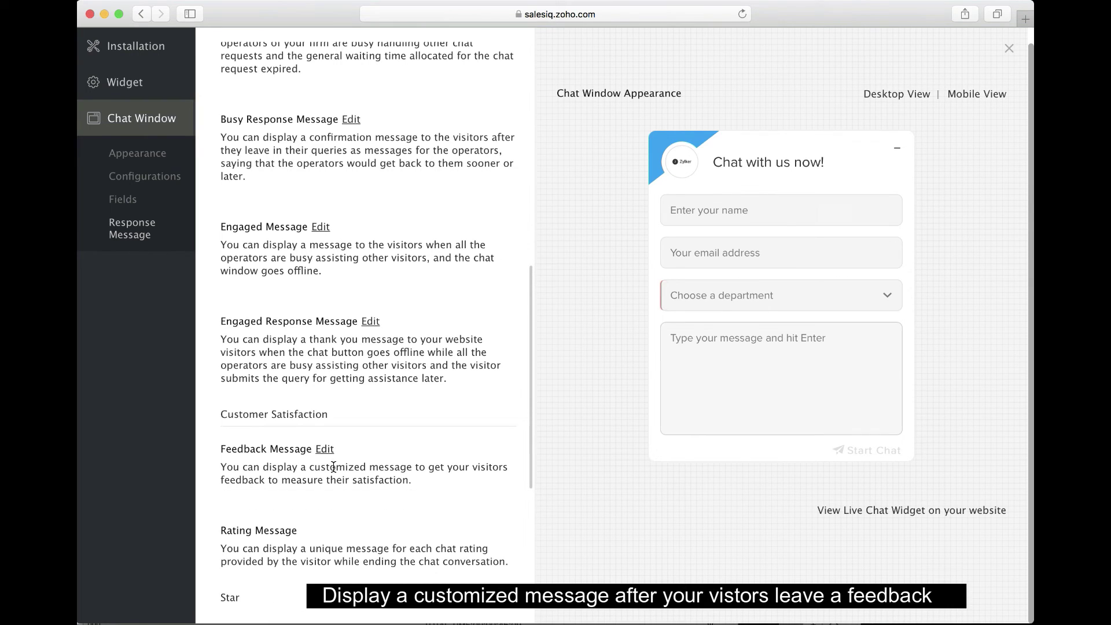
scroll(355, 501, "down", 5)
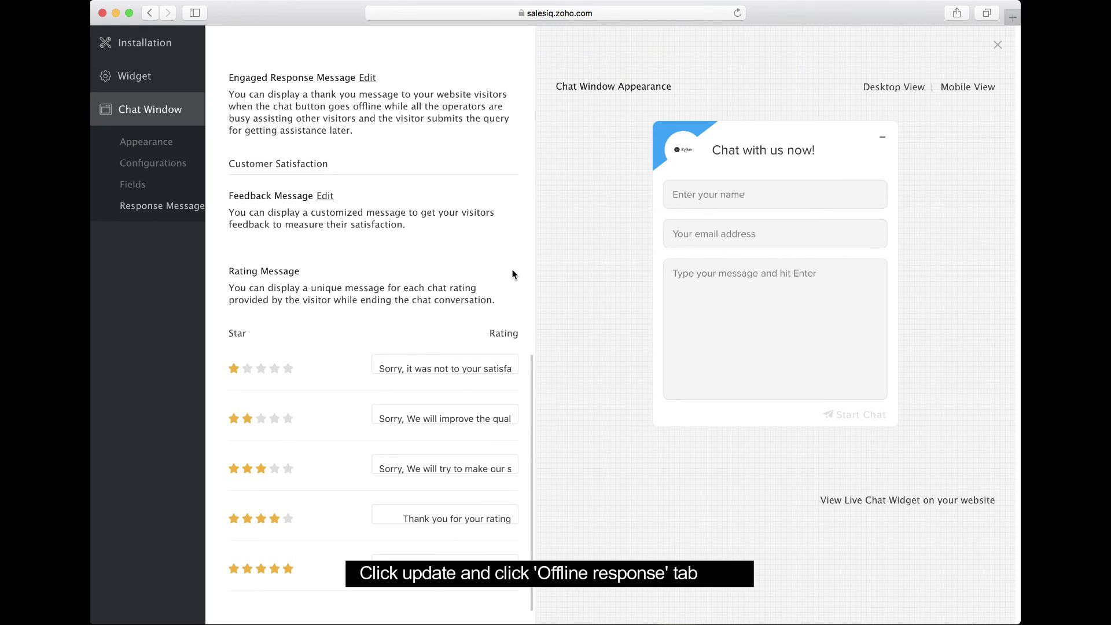
scroll(514, 275, "up", 10)
left_click(448, 138)
Save the offline response message and compare the Desktop and Mobile chat previews
left_click(359, 238)
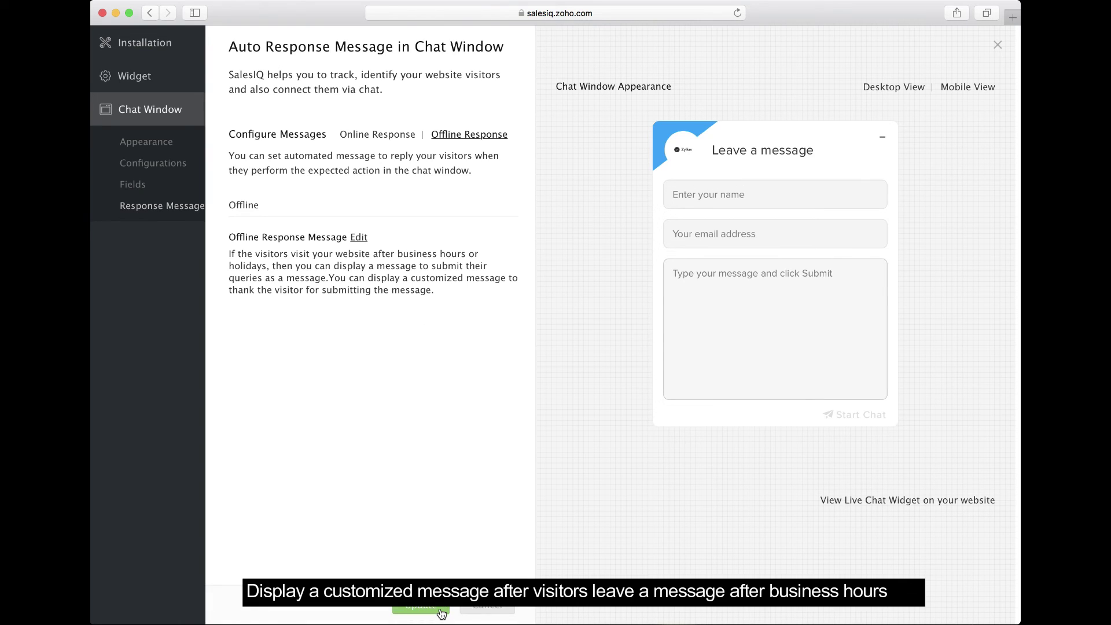
left_click(440, 610)
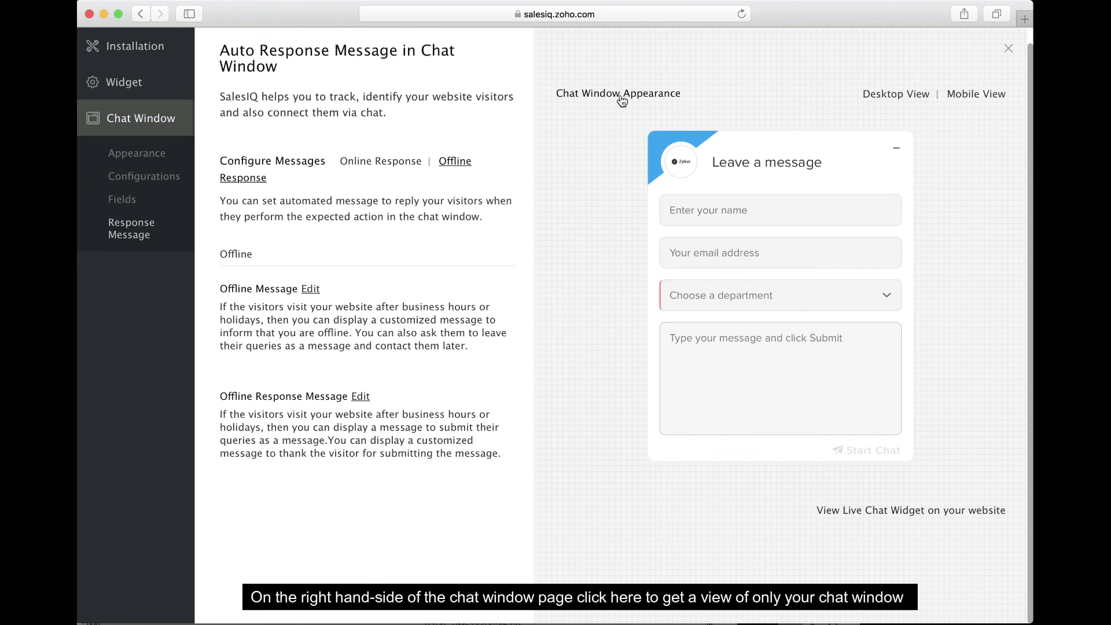
left_click(904, 95)
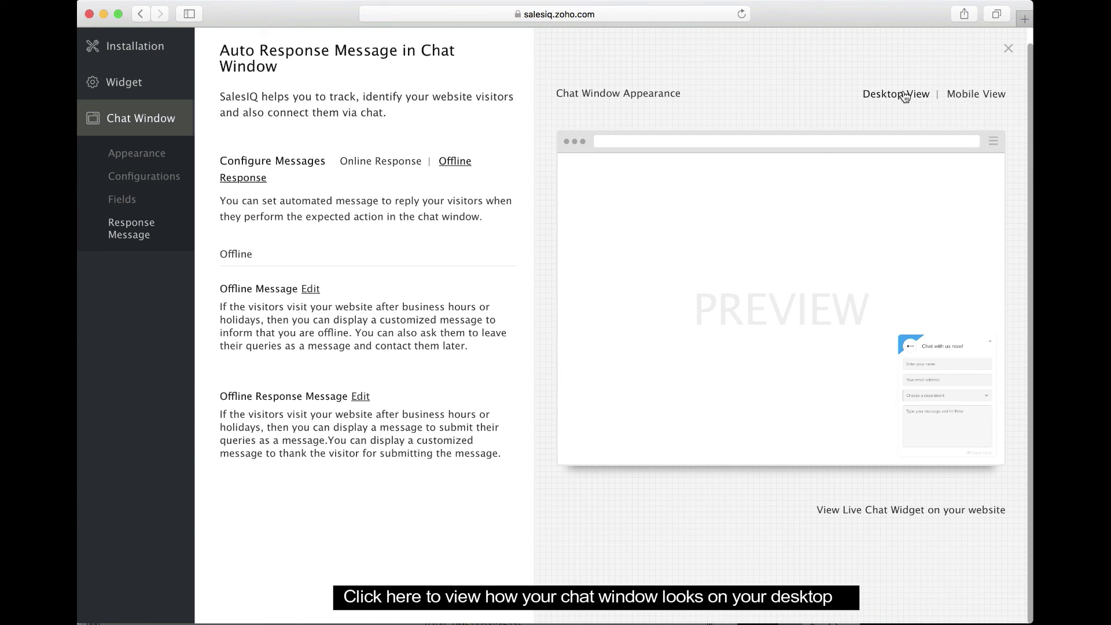
left_click(965, 95)
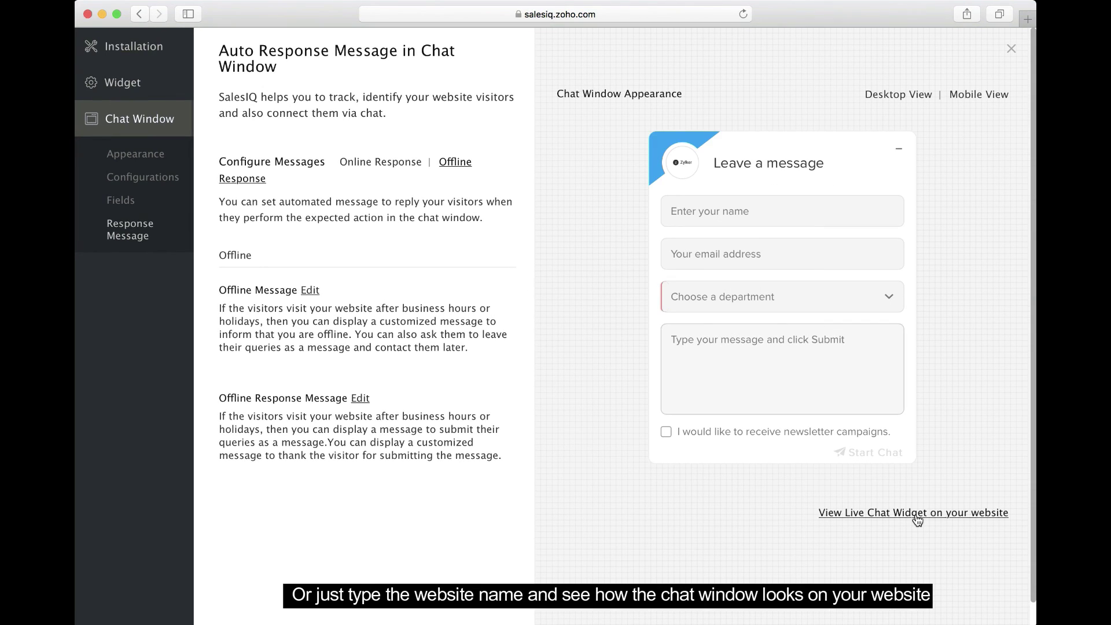
left_click(915, 514)
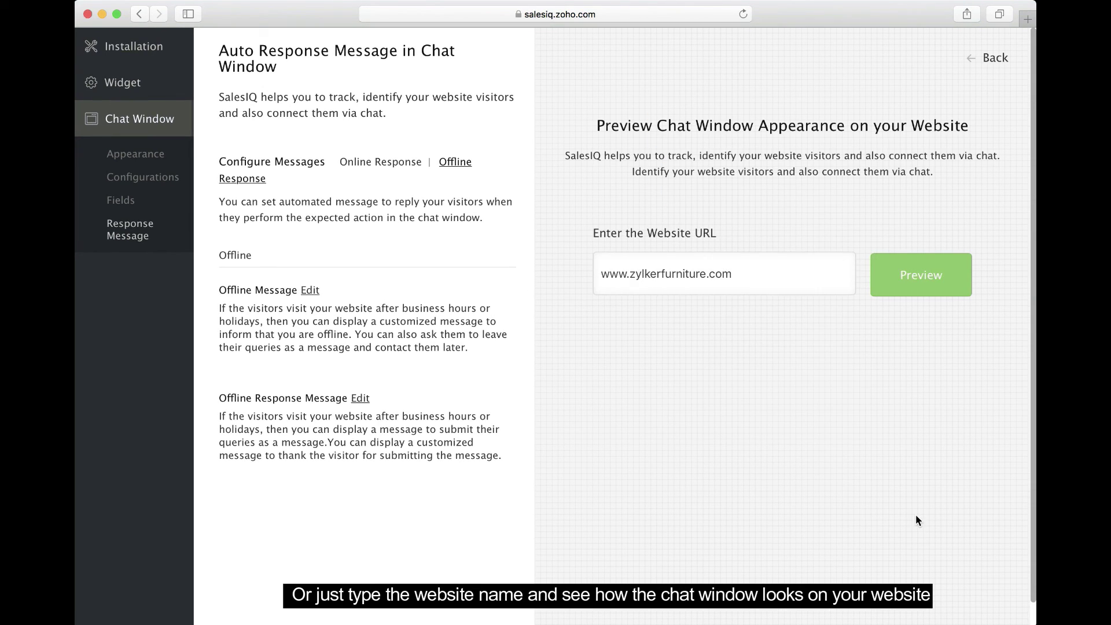
left_click(942, 288)
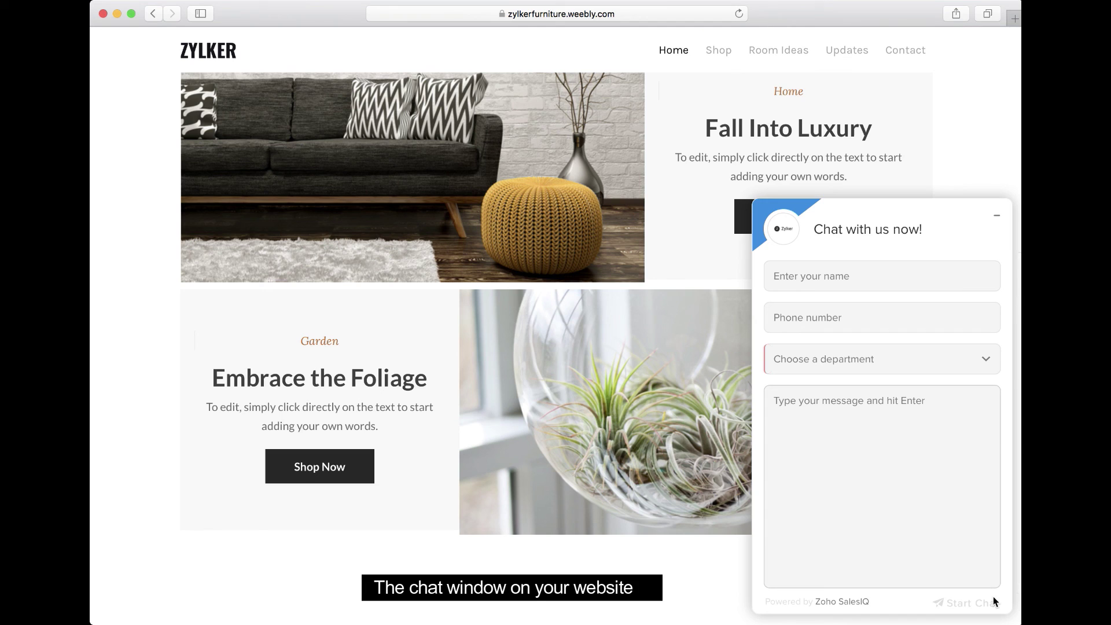